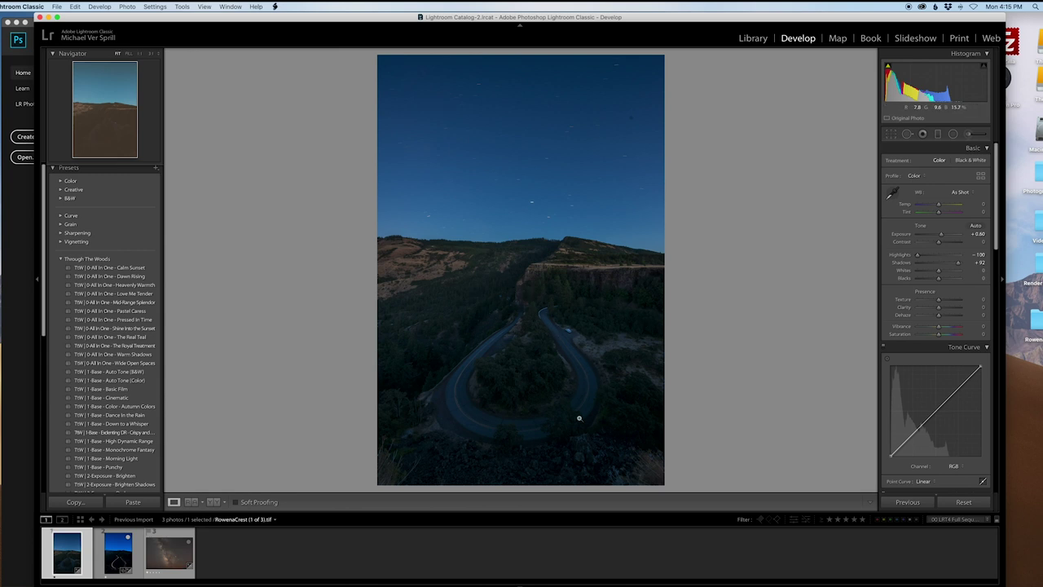
- Compare the light-trail and Milky Way photos, and examine the stars in the light-trail photo's sky up close
left_click(111, 568)
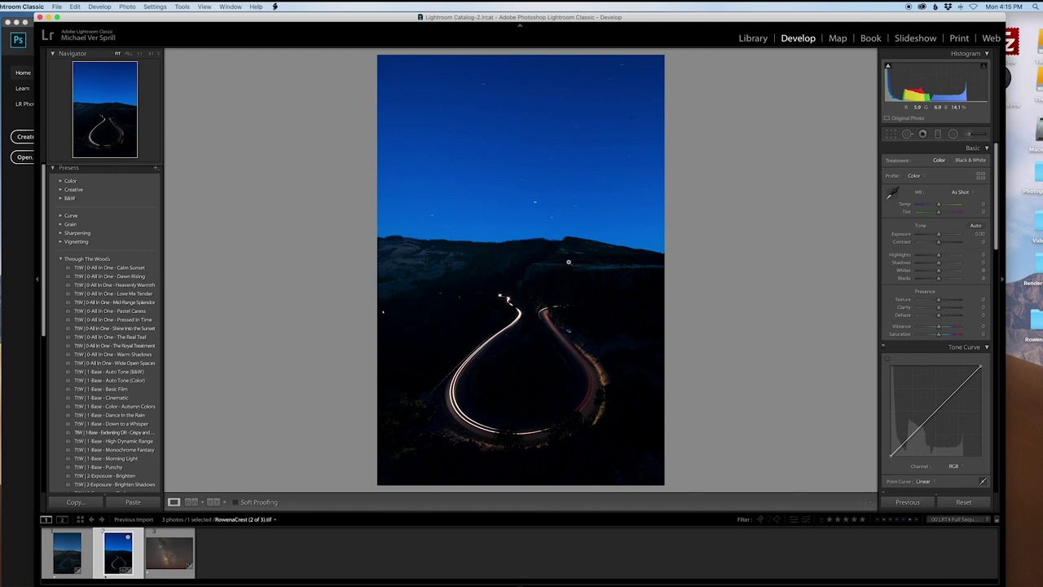
left_click(170, 553)
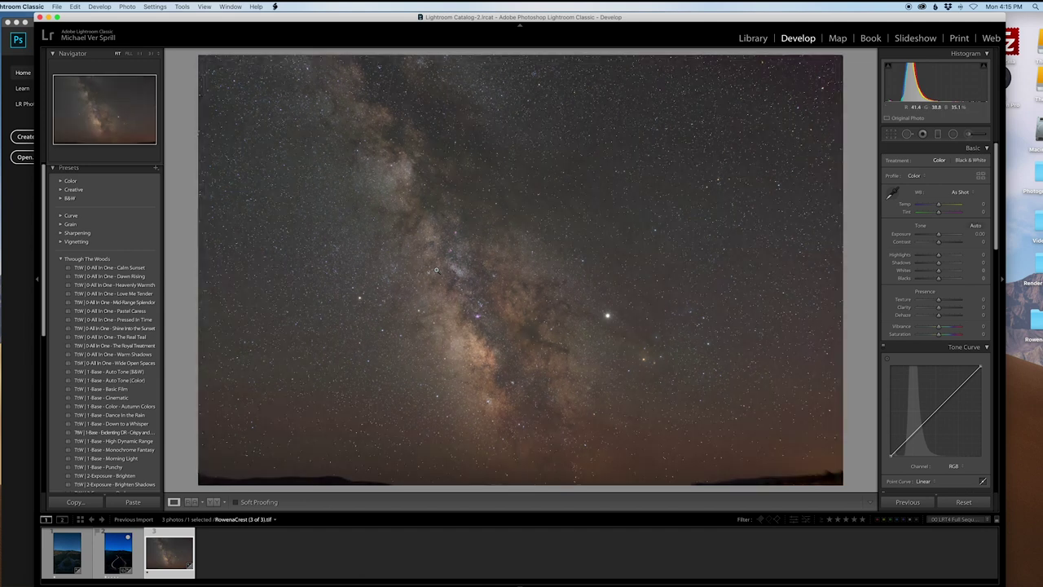
key("Left")
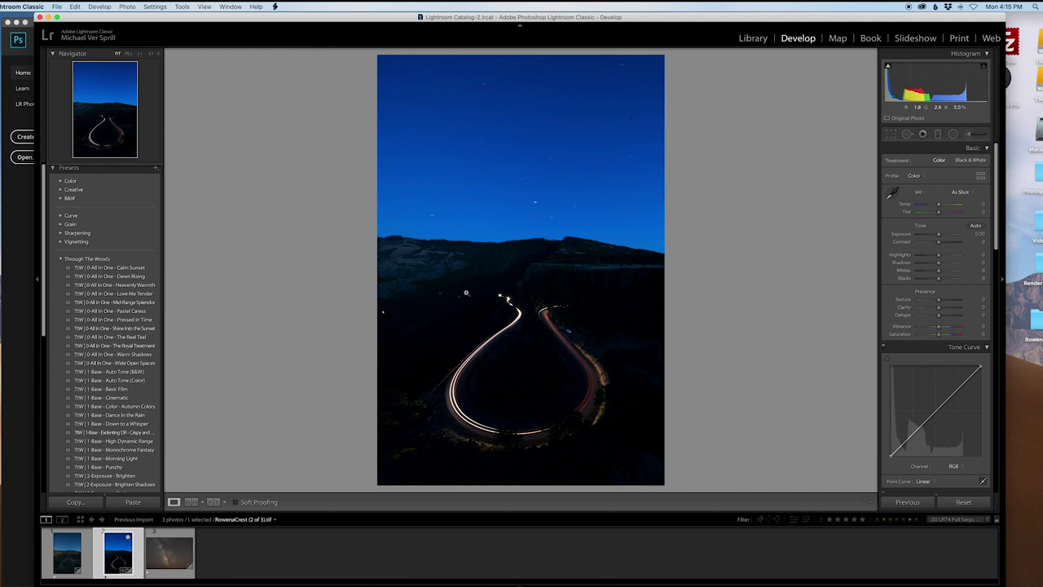
left_click(165, 560)
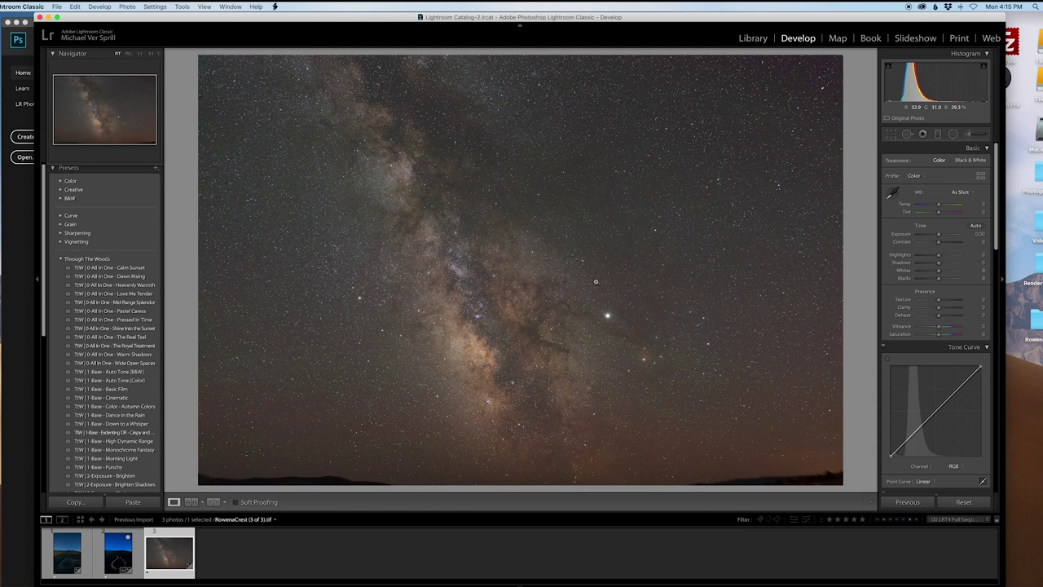
left_click(116, 556)
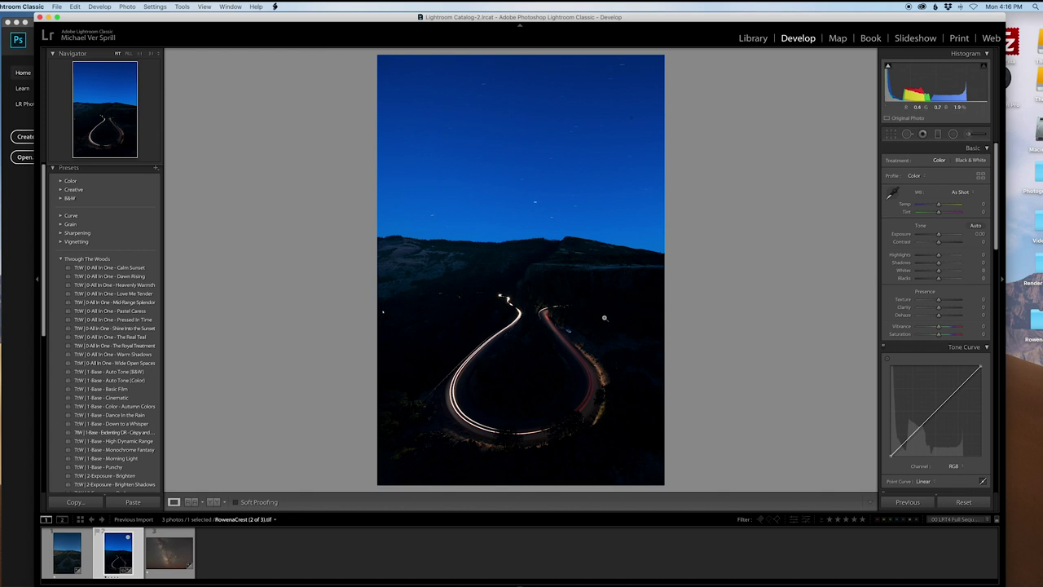
left_click(537, 196)
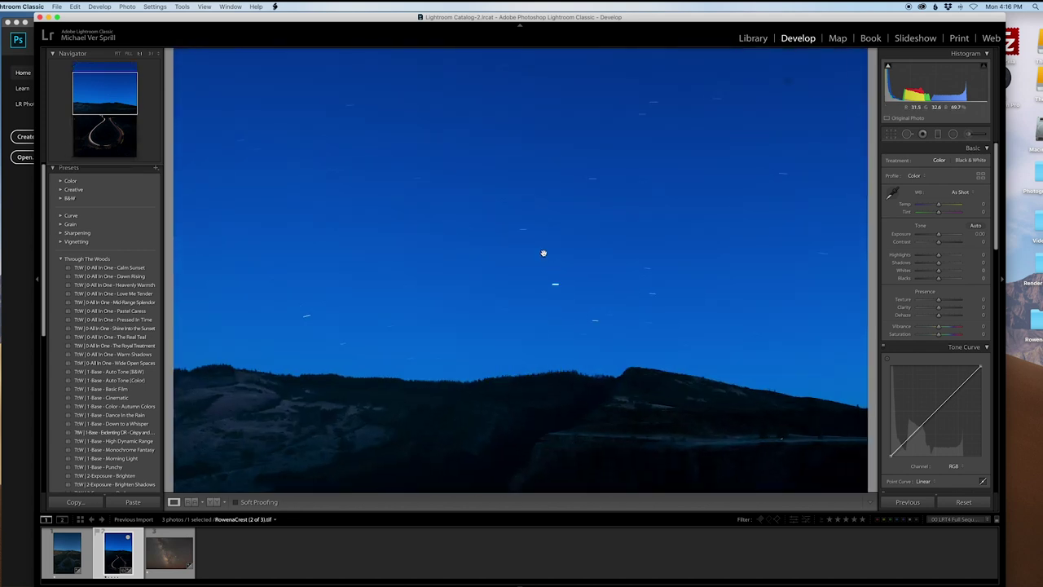
left_click(586, 306)
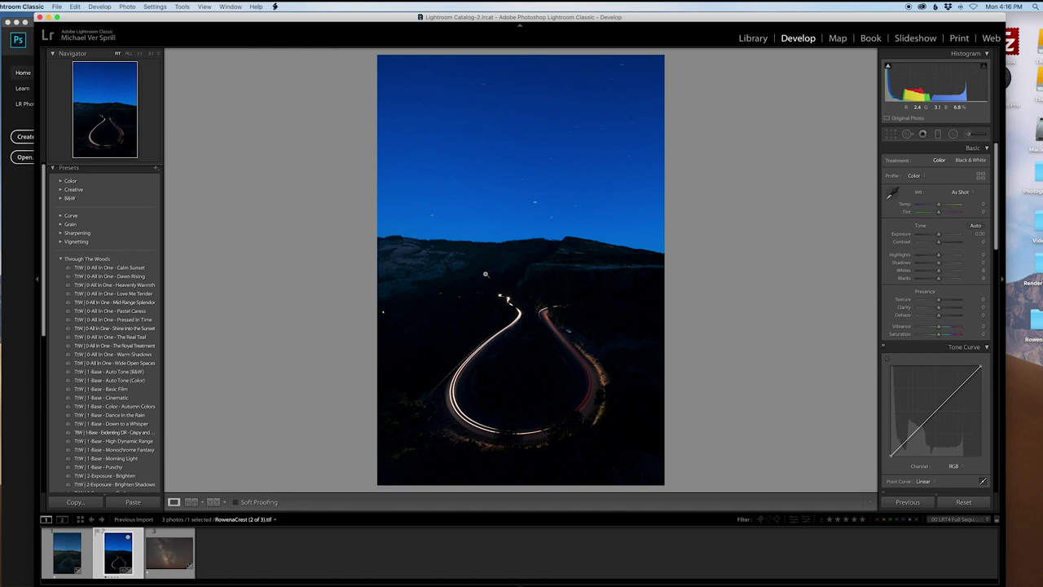
- Warm the light-trail photo with Temp +60 and Tint +20, and raise its Shadows to +40
left_click(945, 205)
left_click(947, 205)
left_click_drag(948, 205, 950, 206)
left_click(942, 213)
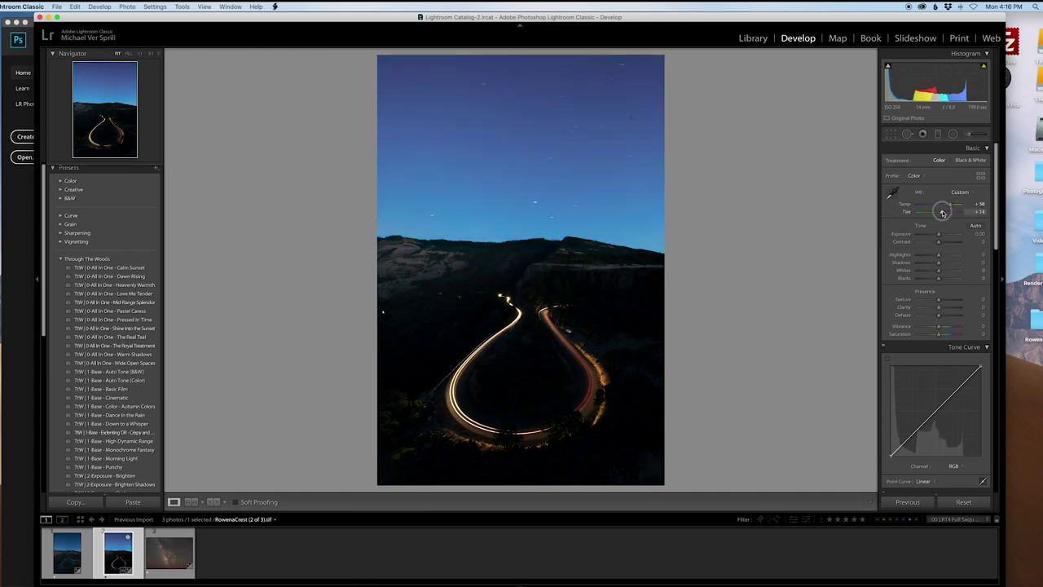
left_click(949, 204)
left_click_drag(945, 264, 943, 263)
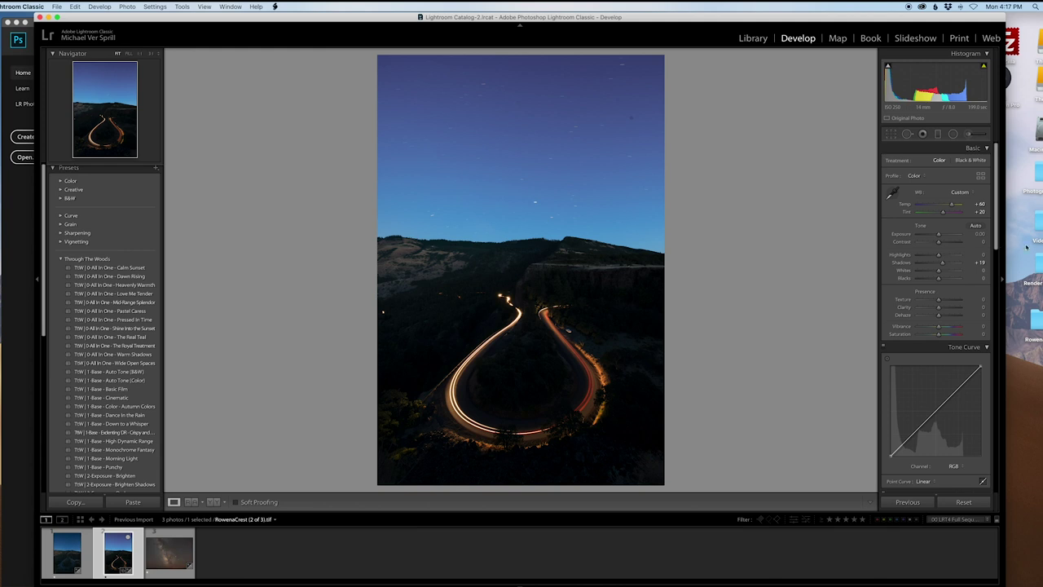
left_click_drag(942, 264, 947, 264)
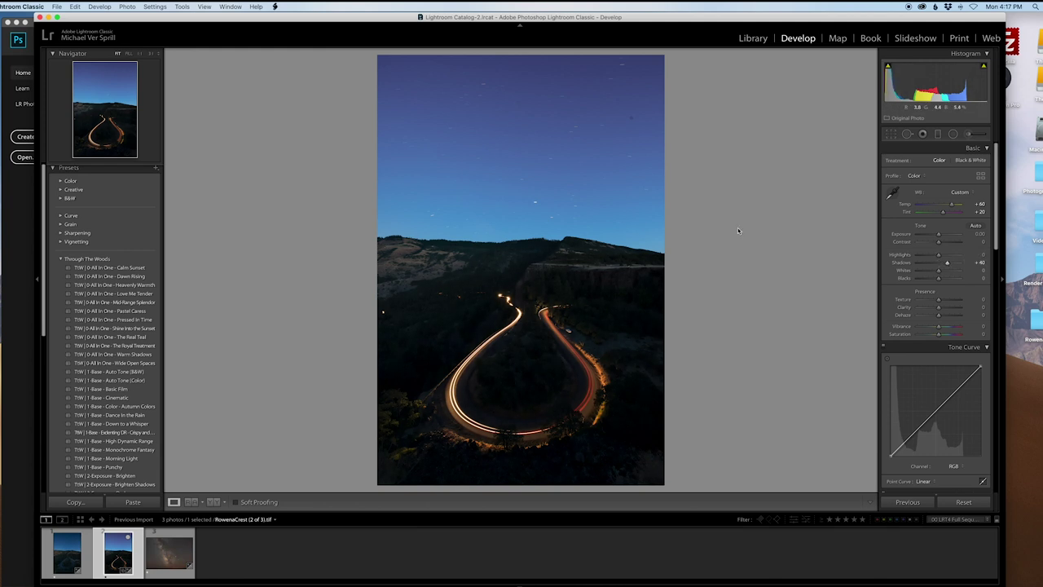
- Darken the sky with a graduated filter ending across the hills, using Exposure -0.57, Highlights -49 and Shadows -20
left_click(938, 134)
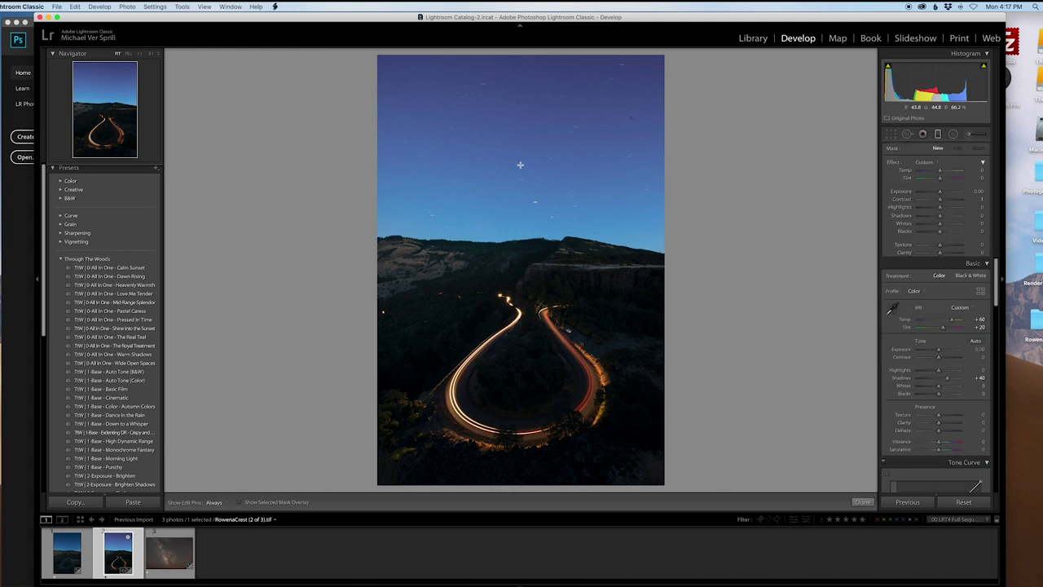
left_click_drag(489, 205, 475, 287)
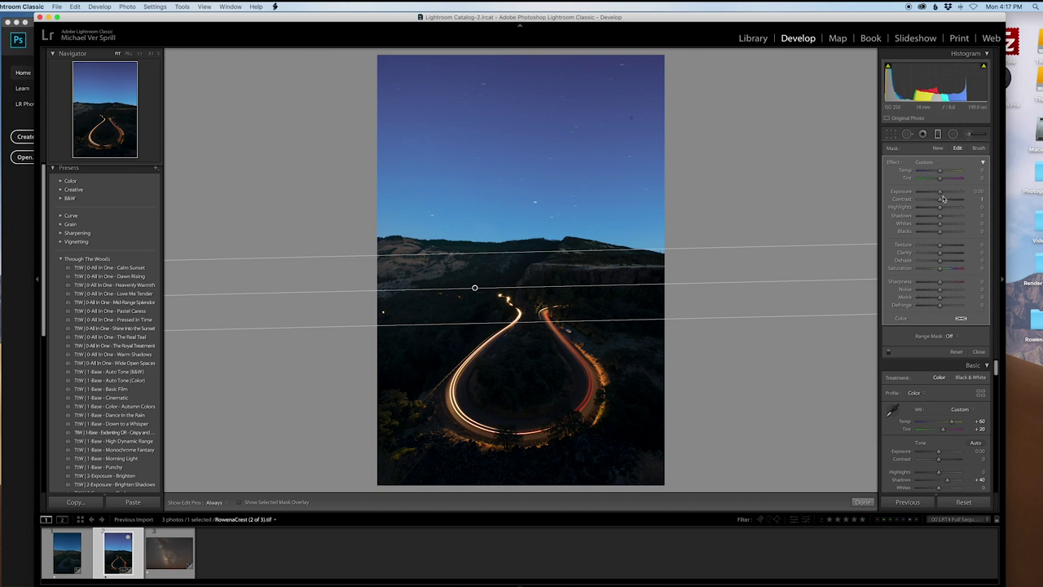
left_click_drag(940, 192, 933, 215)
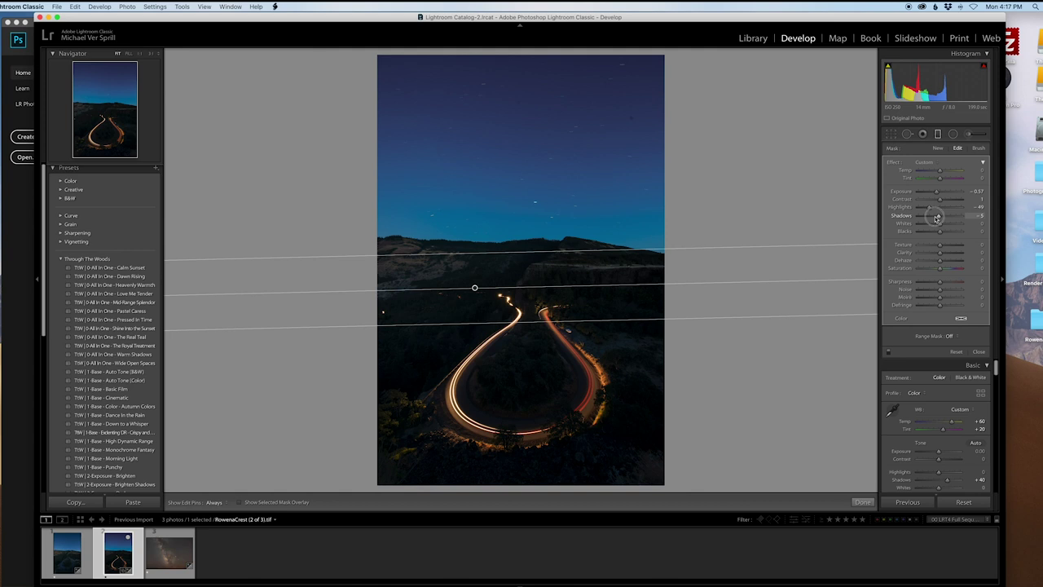
left_click_drag(492, 324, 491, 336)
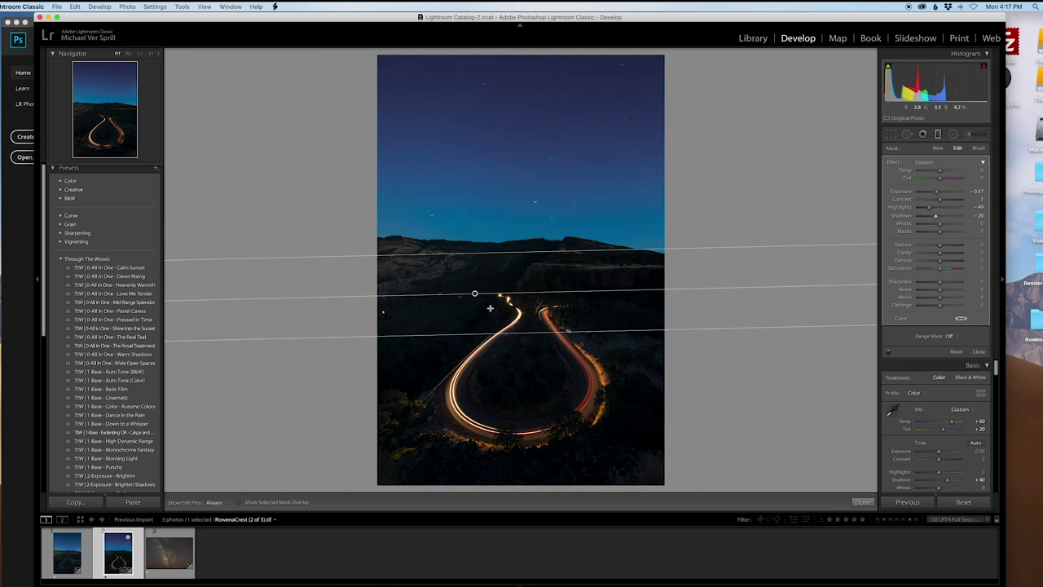
left_click(863, 502)
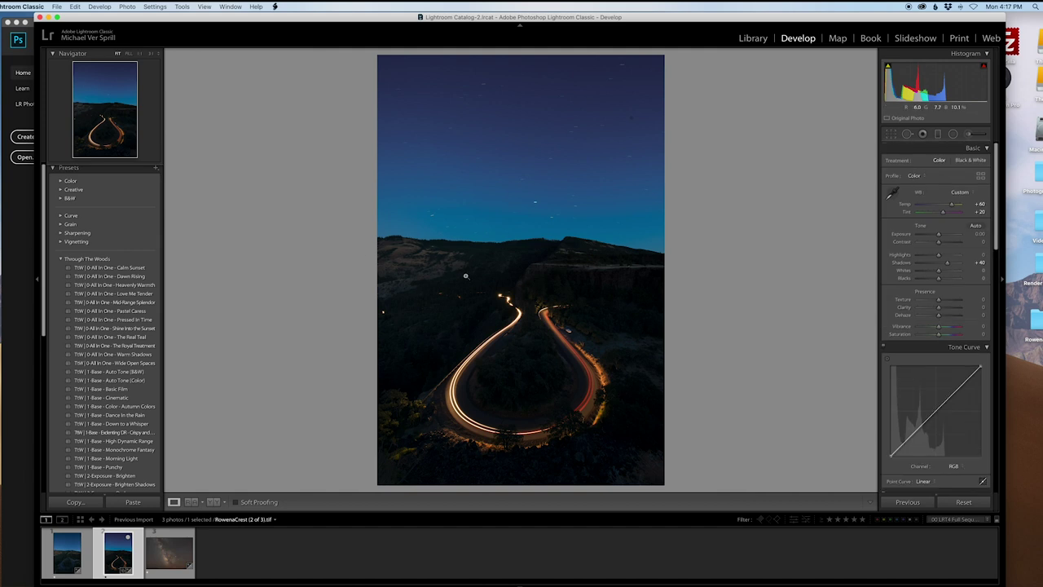
- Brush an adjustment over the hillside just below the horizon at the photo's left and lower its Exposure to -0.78
key("k")
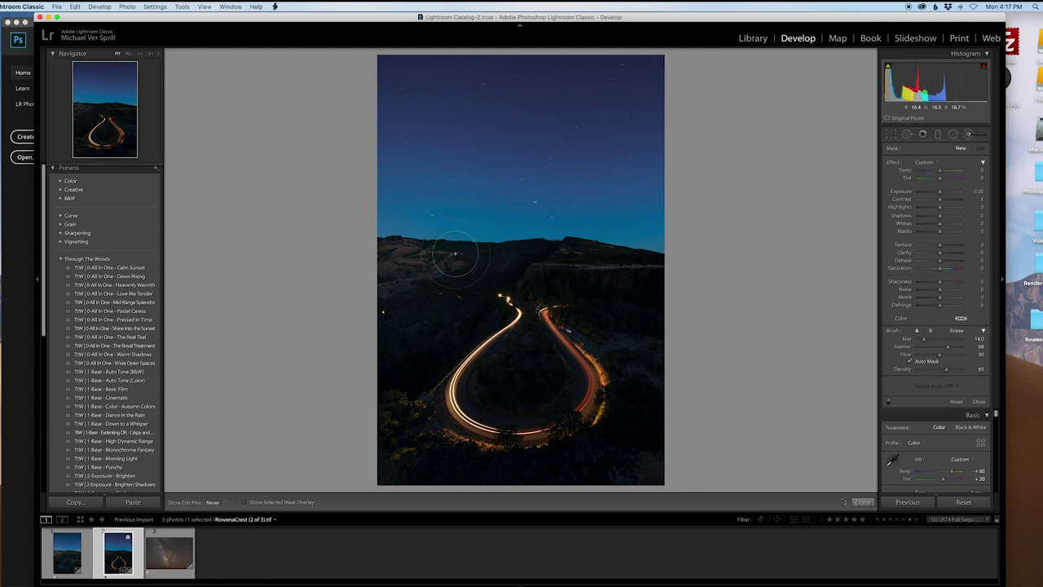
left_click_drag(390, 268, 479, 269)
left_click_drag(941, 193, 938, 193)
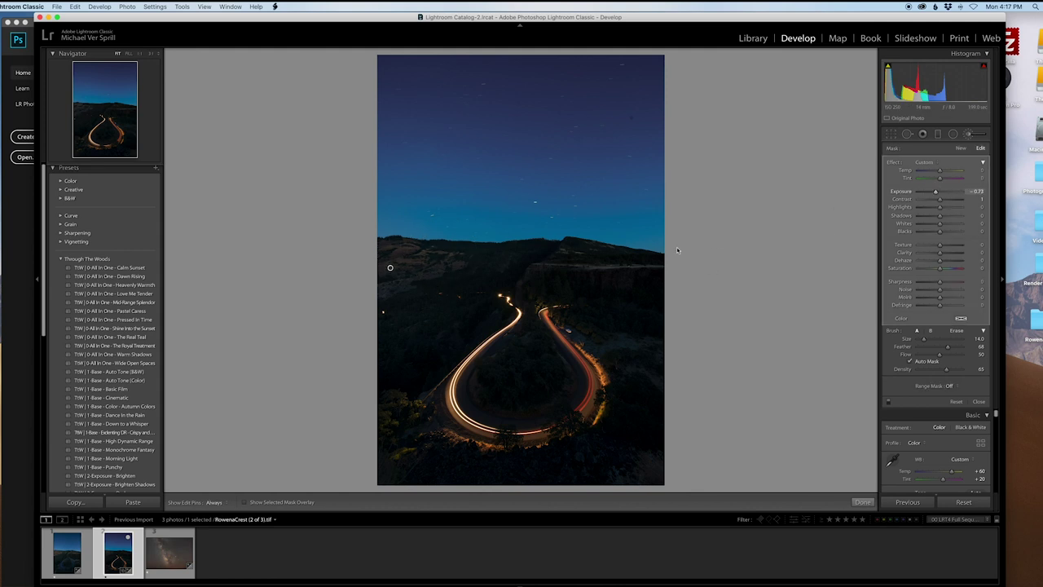
scroll(585, 271, "down", 3)
key("h")
scroll(553, 249, "down", 2)
key("h")
left_click(978, 402)
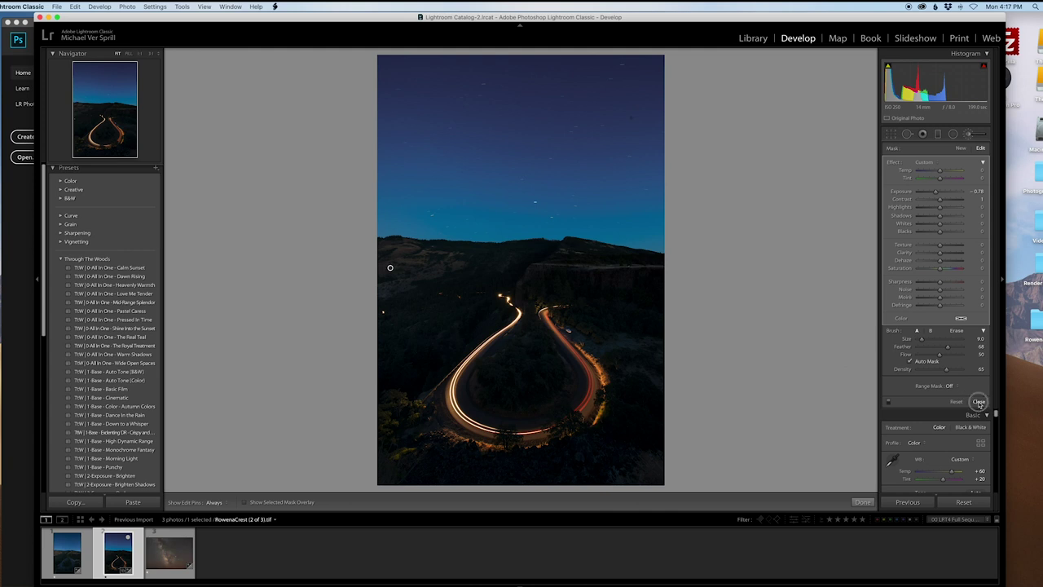
- Place a wide inverted radial filter around the road loop and set its Highlights to 24 and Shadows to 8
left_click(956, 136)
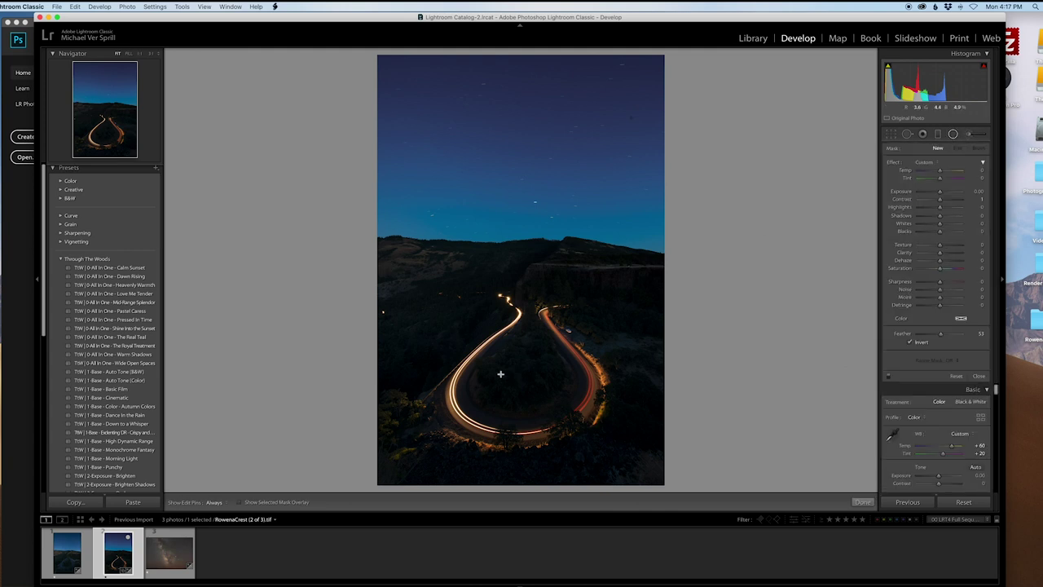
left_click_drag(501, 373, 655, 437)
left_click_drag(494, 369, 534, 364)
left_click_drag(533, 429, 534, 443)
left_click_drag(531, 362, 541, 380)
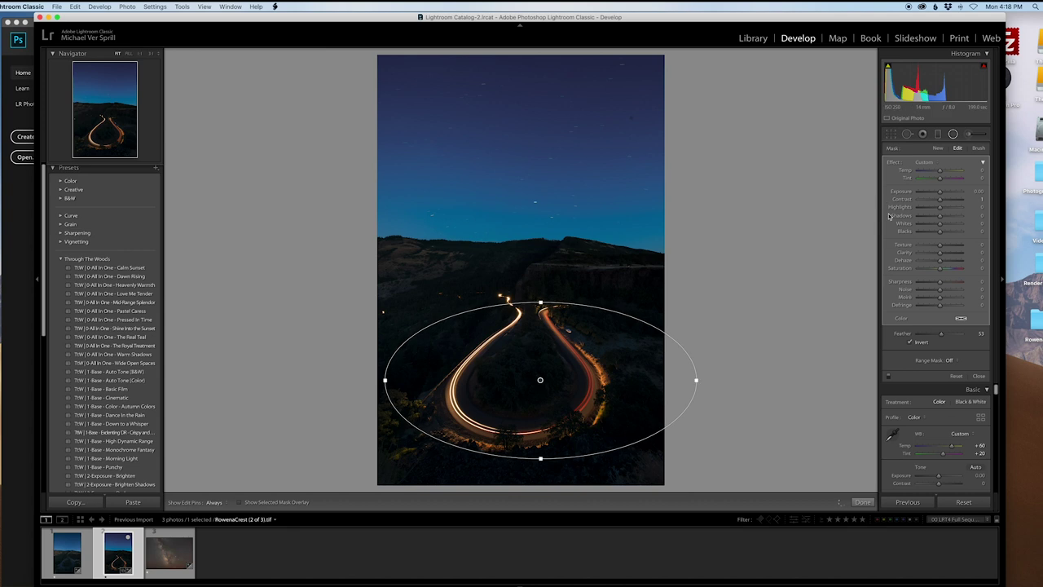
left_click_drag(940, 206, 941, 218)
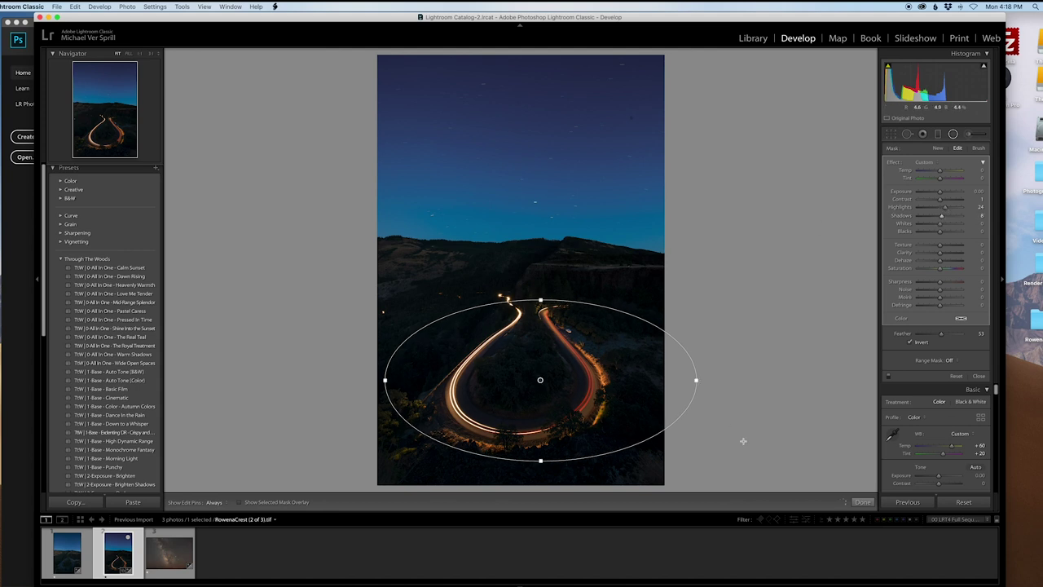
left_click(860, 501)
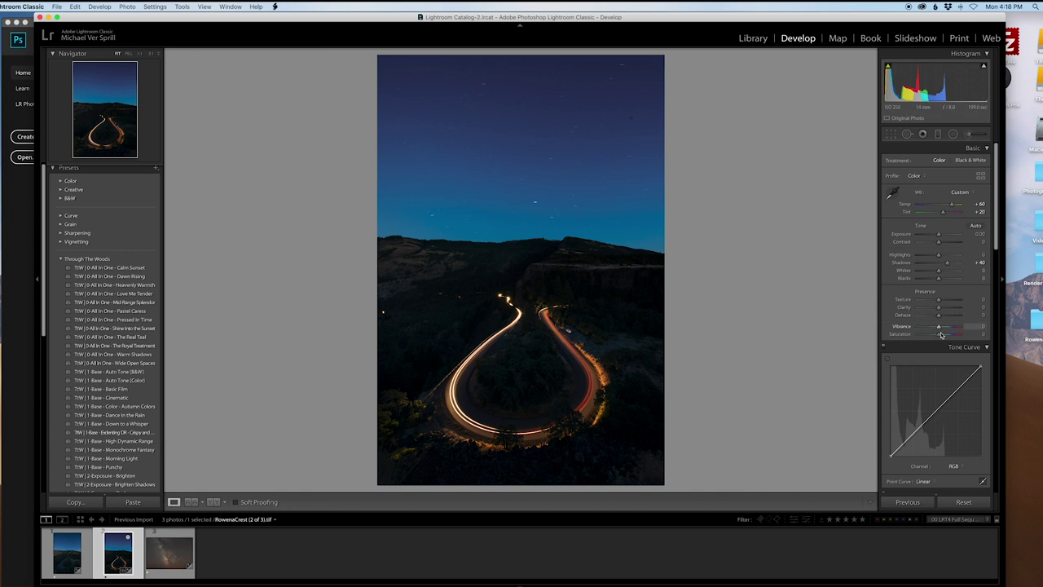
- Soften the whole photo with Vibrance -7, Saturation -5 and Contrast -5
left_click_drag(940, 334, 937, 329)
left_click_drag(938, 242, 937, 243)
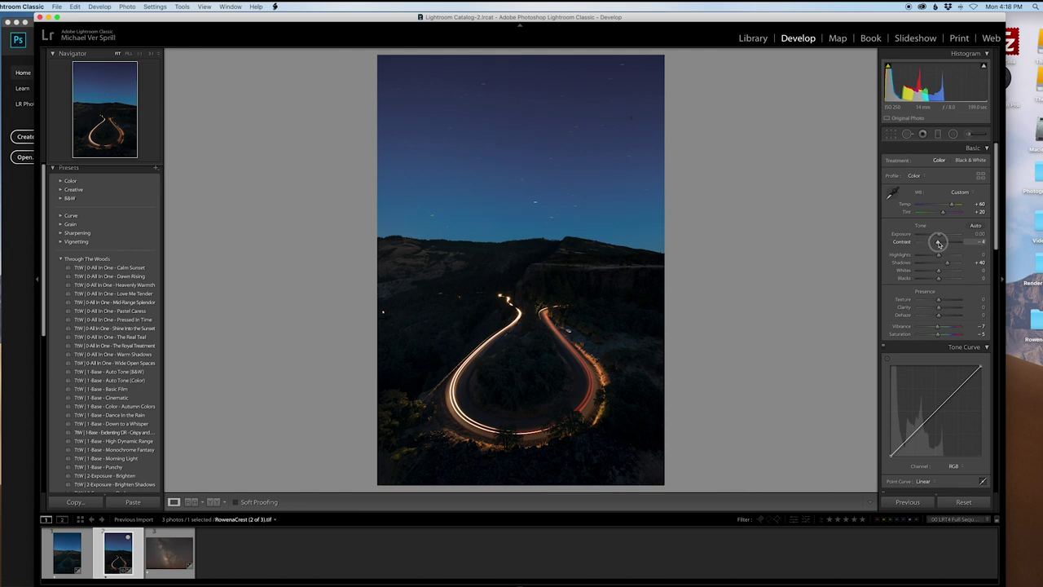
left_click_drag(939, 243, 939, 243)
left_click_drag(527, 384, 625, 380)
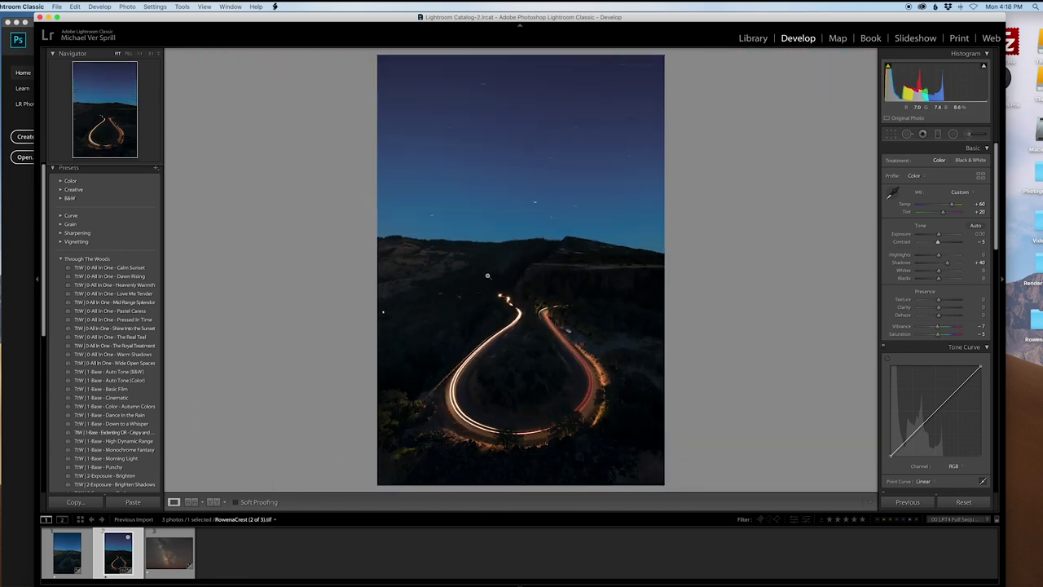
- Narrow the existing graduated filter's transition over the hills, lower its Exposure to -0.80, and check the horizon up close
left_click(937, 134)
left_click_drag(475, 265, 476, 330)
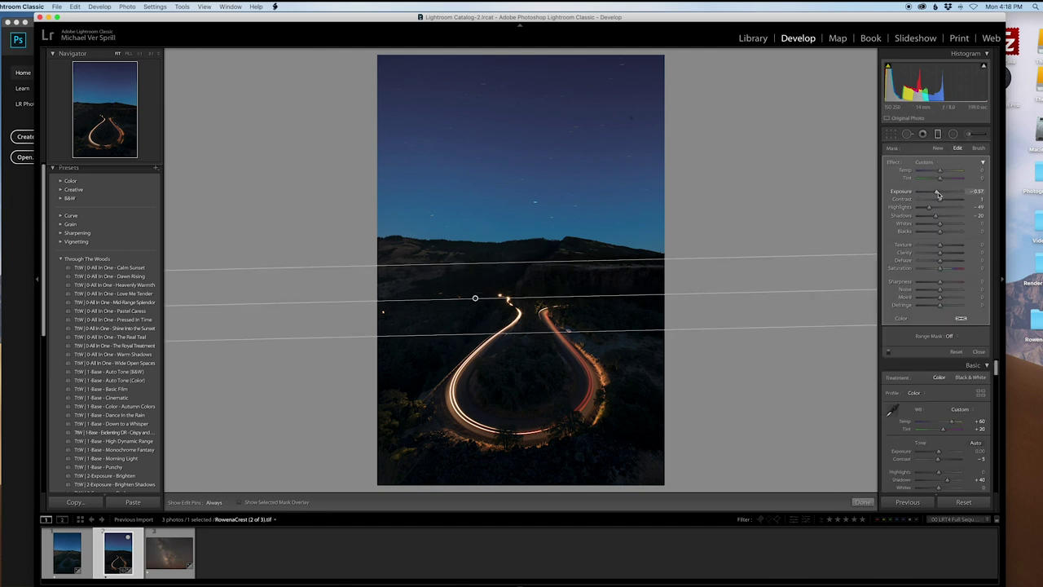
left_click_drag(939, 193, 935, 194)
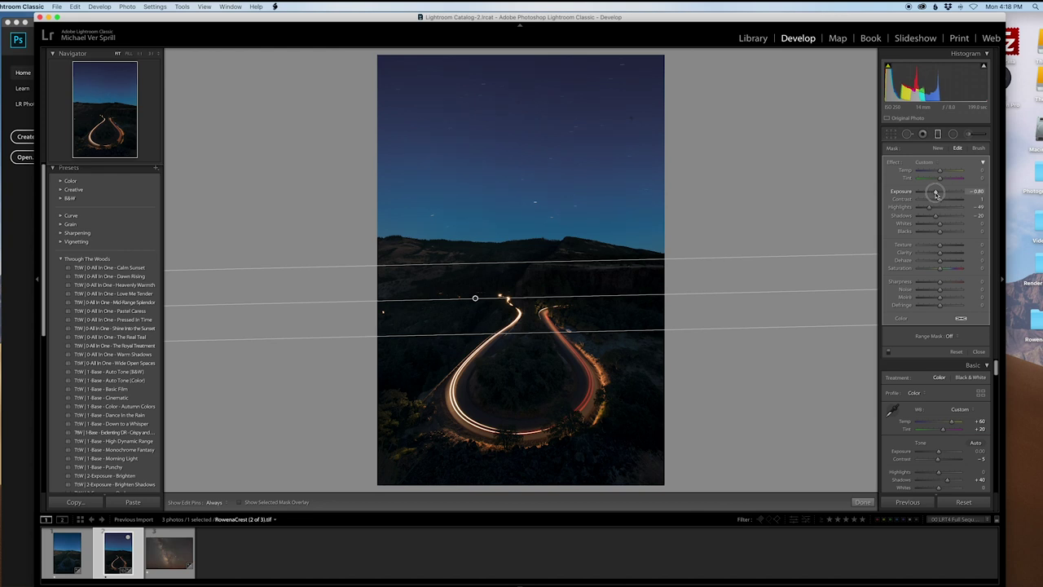
left_click(862, 502)
left_click(441, 258)
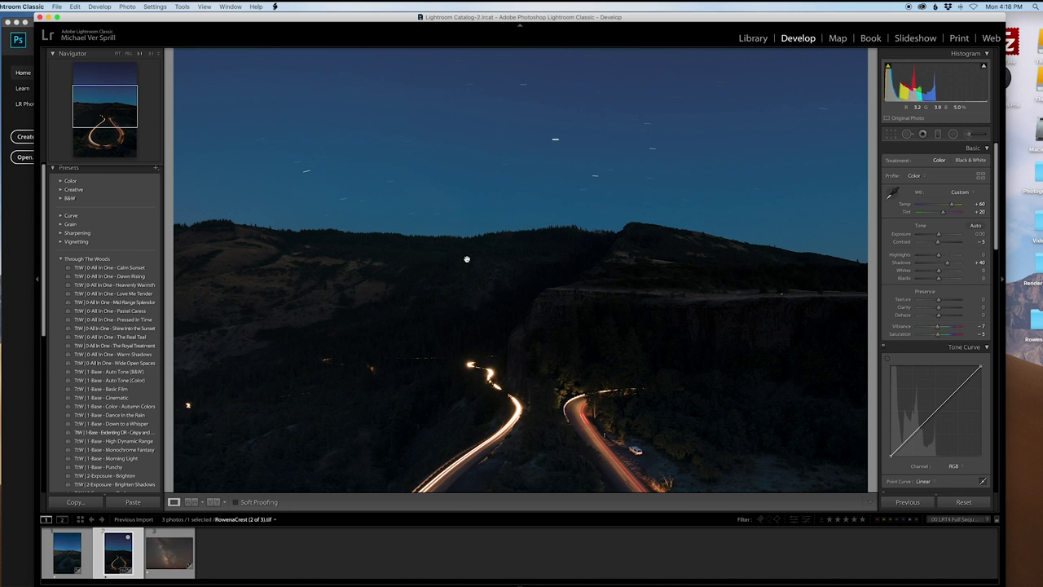
left_click(475, 257)
- Select the light-trail and Milky Way photos together and open them as layers in Photoshop
key("Right")
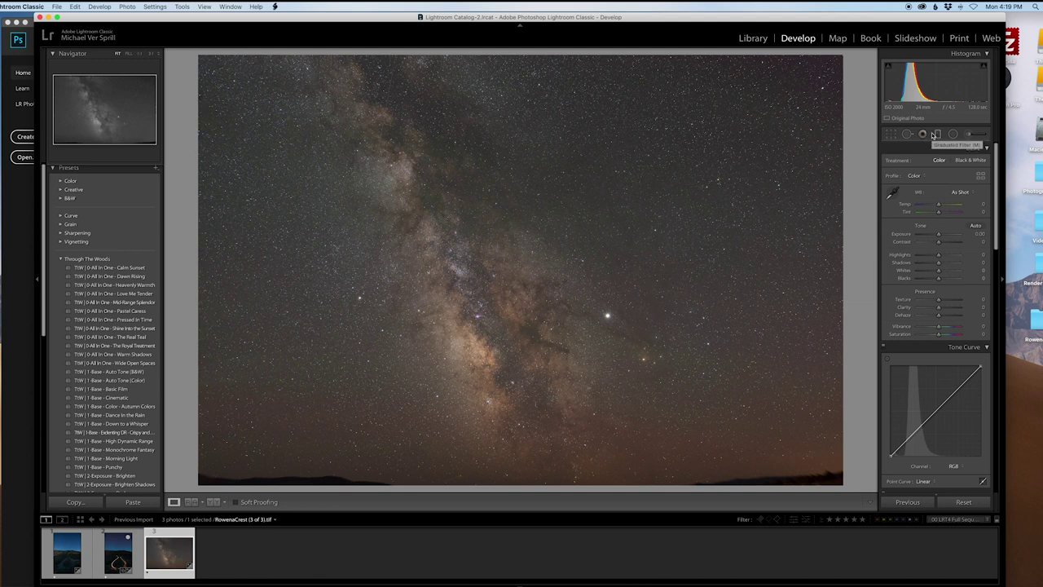
mouse_move(123, 565)
left_click(127, 564, "super")
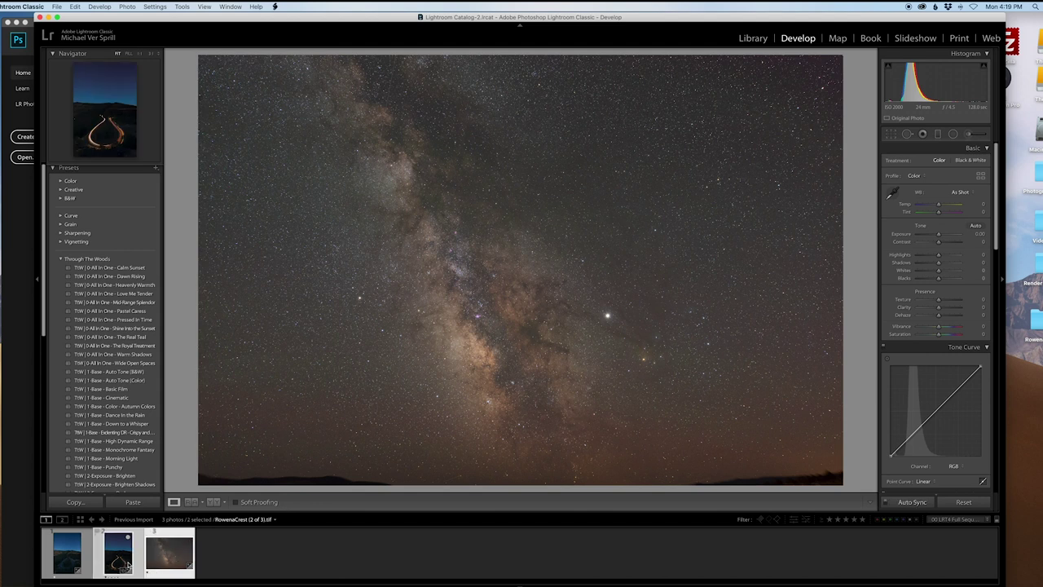
left_click(122, 7)
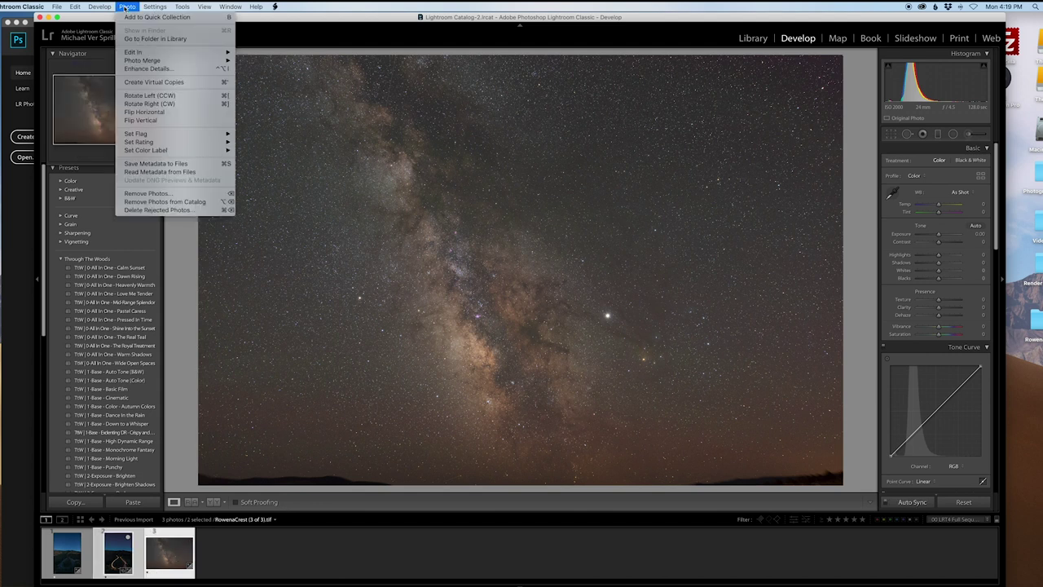
mouse_move(163, 52)
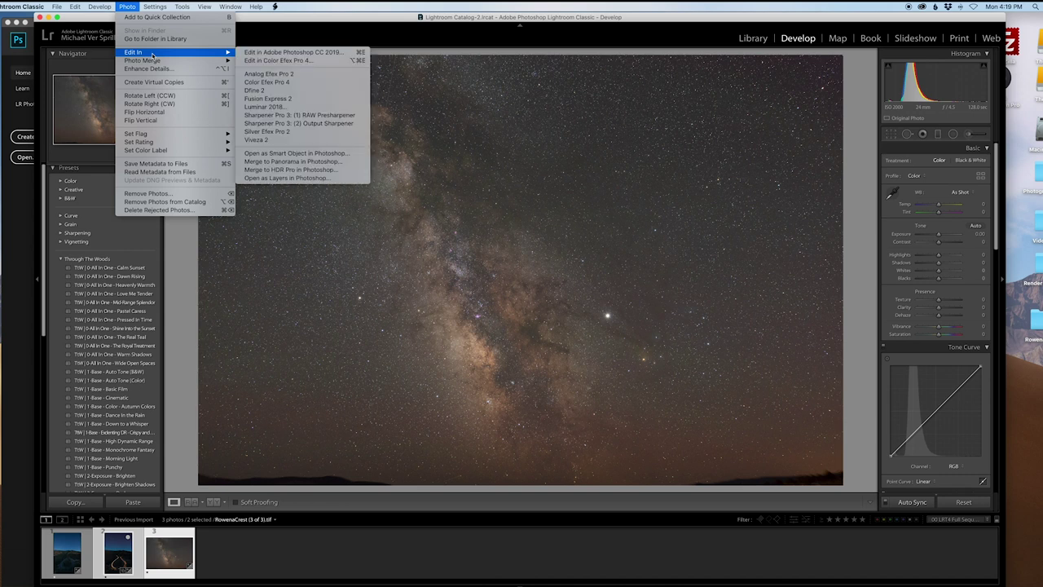
left_click(332, 179)
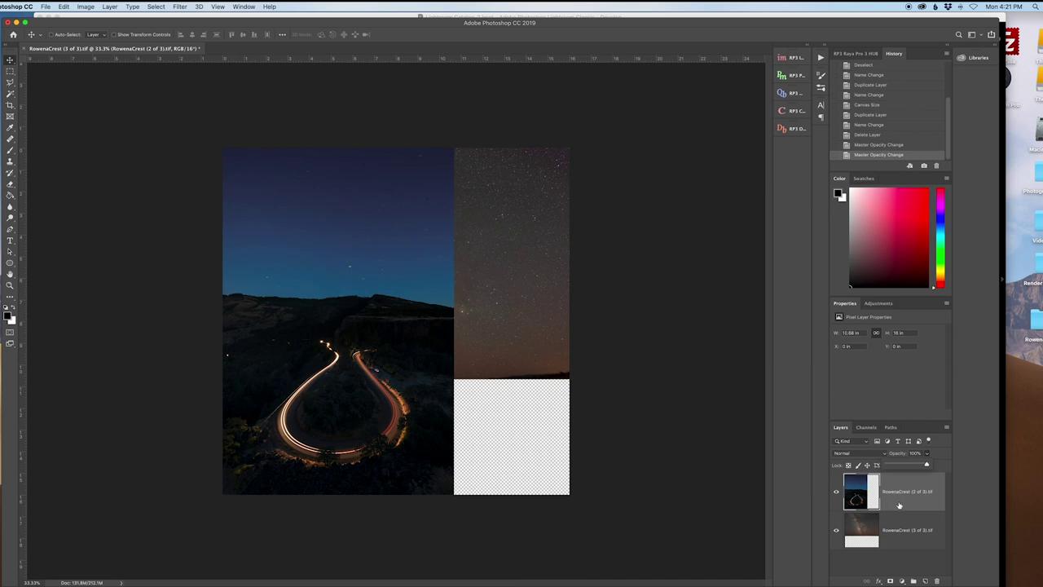
- Reduce the light-trail layer's opacity and move the Milky Way layer up and left to about X -4.1 in, Y -1.1 in
left_click_drag(926, 466, 916, 466)
left_click(908, 525)
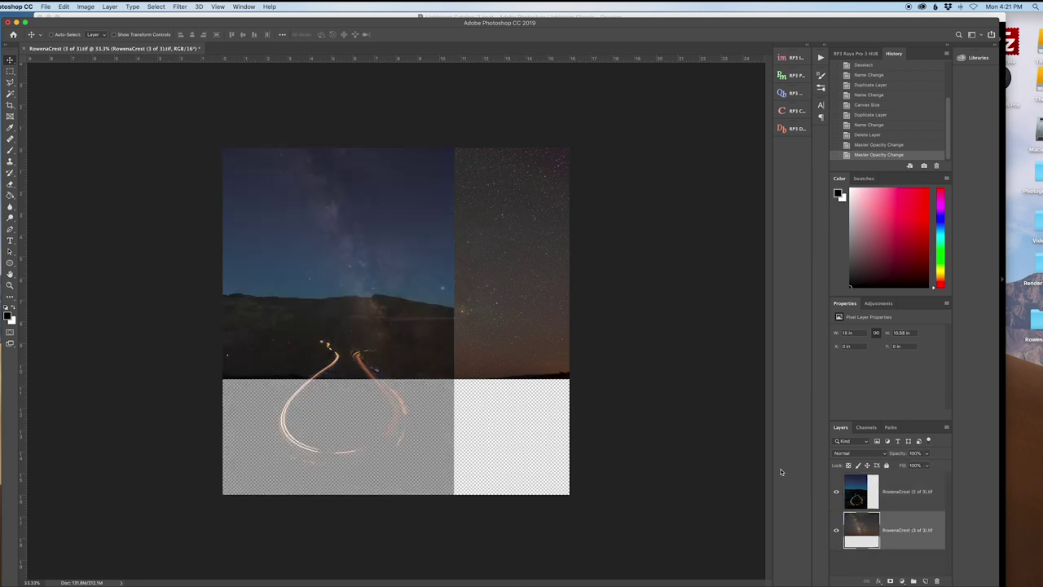
left_click_drag(492, 279, 414, 262)
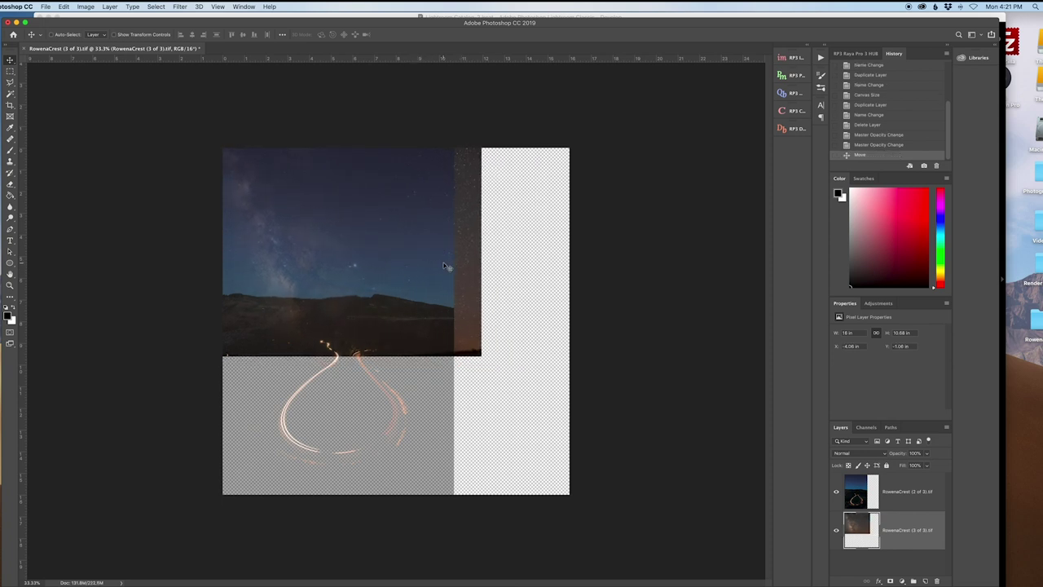
- Rotate the Milky Way layer about 10° clockwise and reposition it so the galactic core rises above the hills
left_click(63, 6)
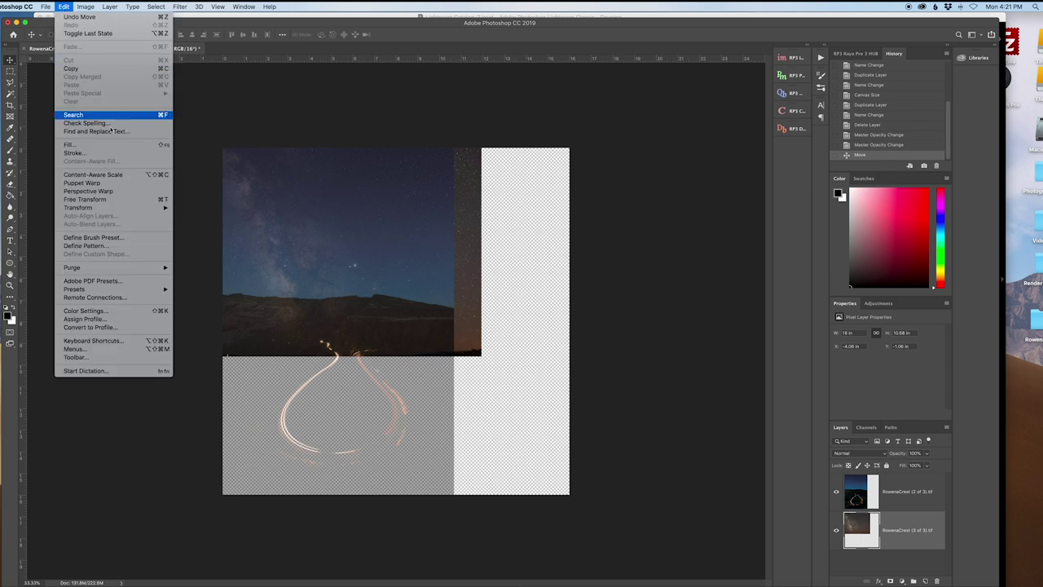
left_click(114, 200)
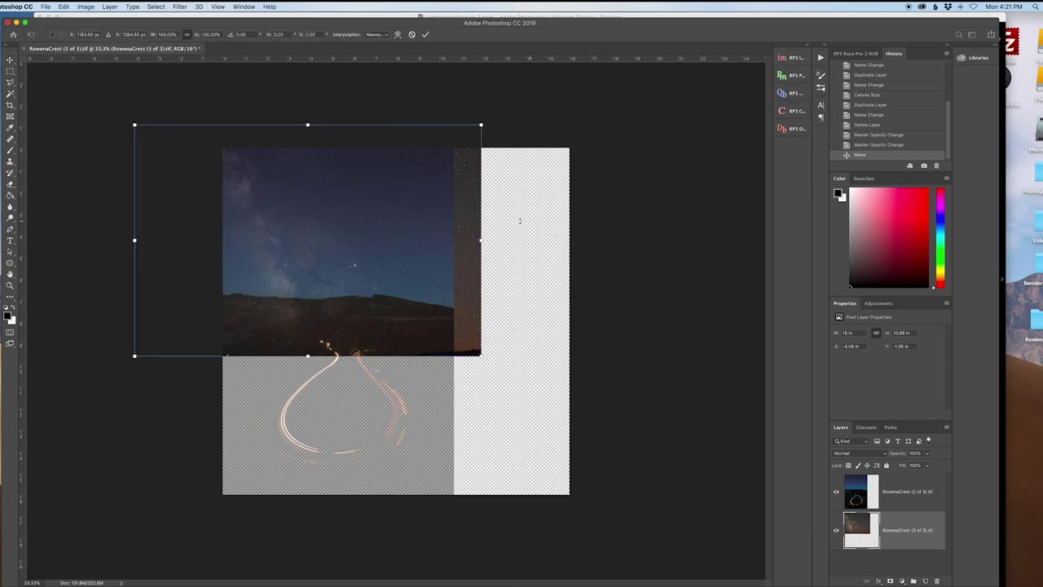
left_click_drag(503, 221, 499, 245)
left_click_drag(356, 230, 372, 226)
left_click_drag(511, 256, 511, 259)
left_click_drag(371, 249, 382, 250)
left_click_drag(535, 259, 531, 270)
left_click_drag(414, 258, 414, 252)
key("Return")
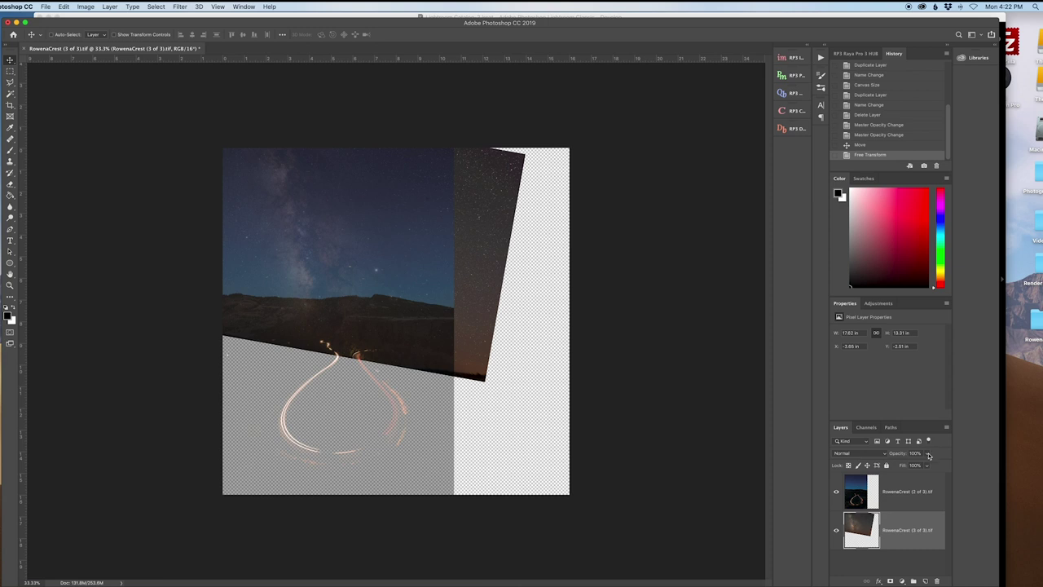
- Restore the light-trail layer to 100% opacity and duplicate both the light-trail and Milky Way layers
left_click(897, 483)
left_click(926, 453)
left_click_drag(921, 464, 925, 580)
left_click(910, 530)
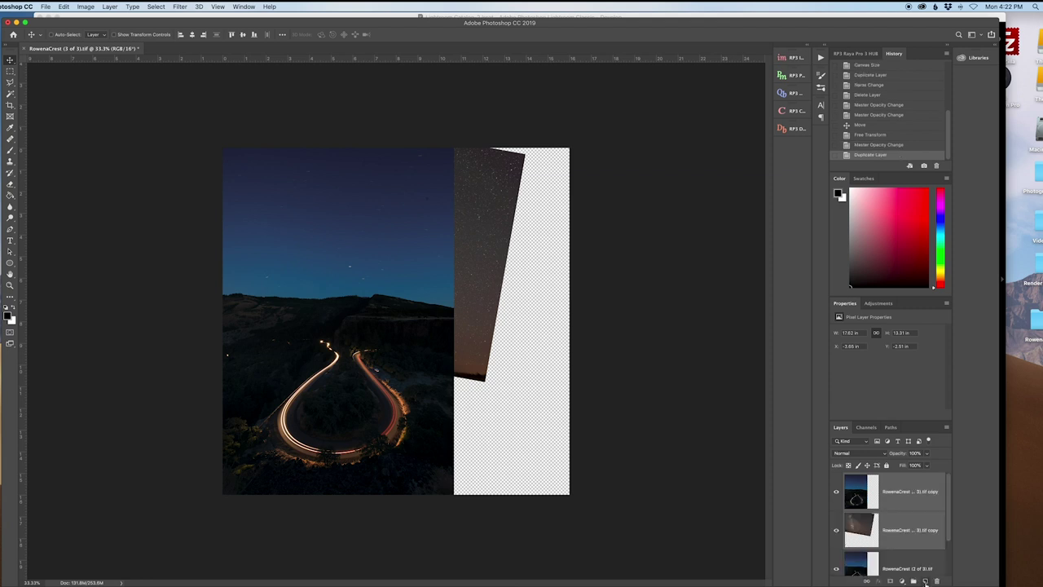
- Add a layer mask to the light-trail copy and paint out most of its sky in black, leaving a strip above the hills
left_click(913, 528)
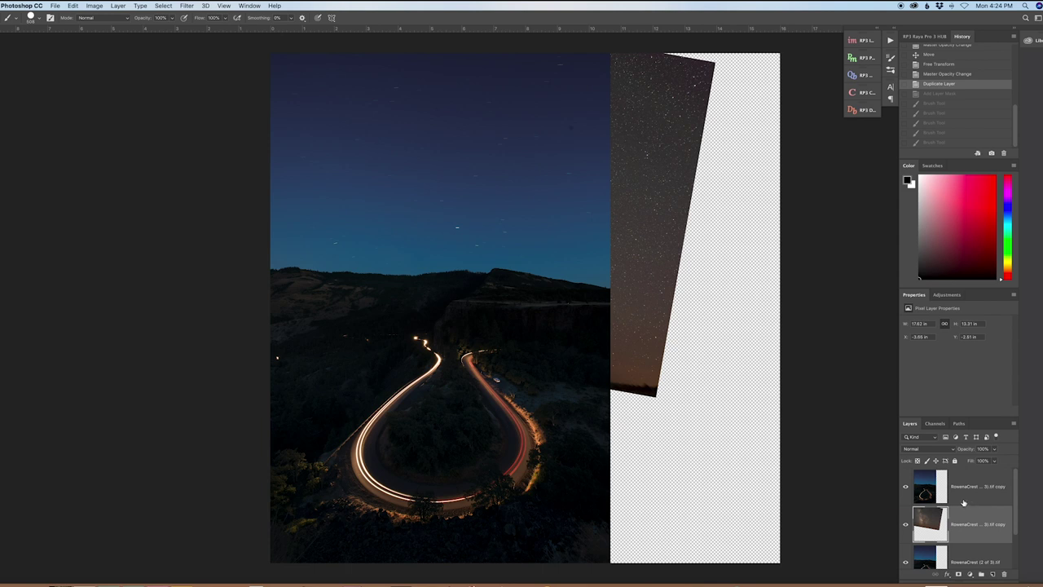
left_click(926, 481)
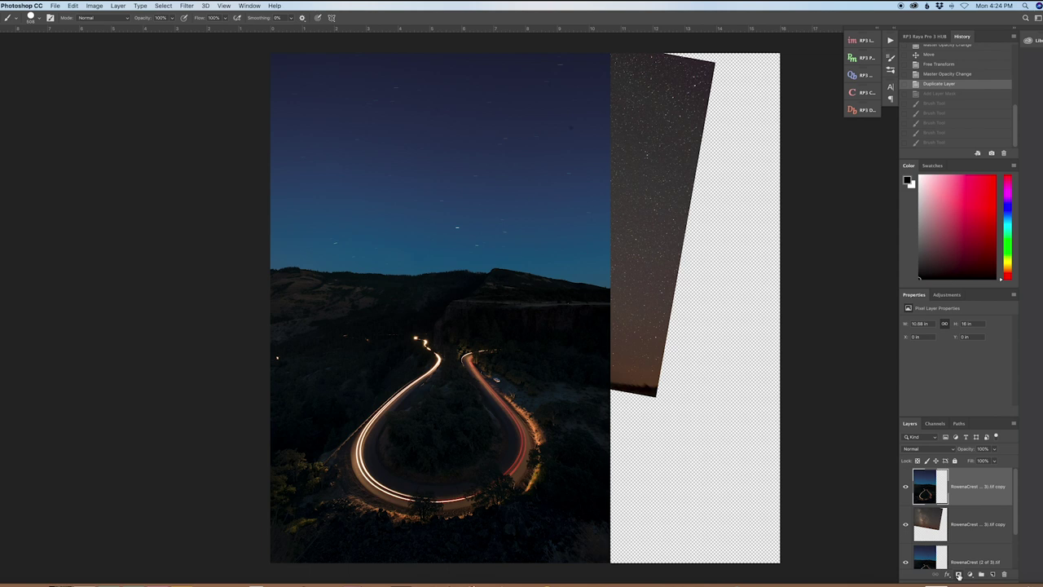
left_click(959, 574)
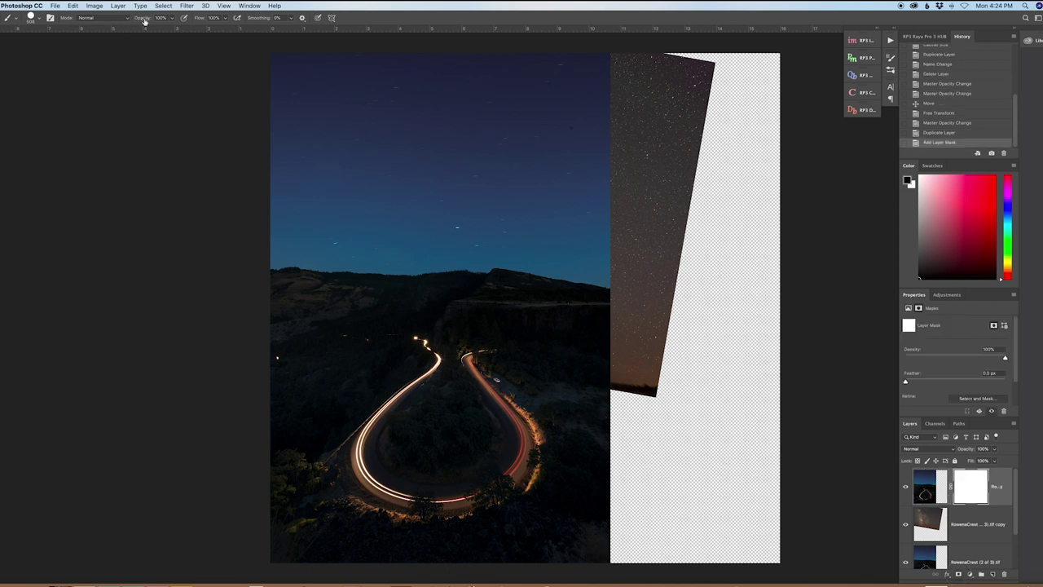
left_click(171, 18)
left_click(40, 20)
left_click_drag(77, 64, 85, 65)
mouse_move(460, 73)
left_mouse_down()
mouse_move(259, 67)
mouse_move(601, 72)
mouse_move(291, 82)
mouse_move(525, 93)
mouse_move(287, 97)
mouse_move(370, 105)
mouse_move(595, 110)
mouse_move(245, 131)
mouse_move(555, 139)
mouse_move(309, 158)
mouse_move(367, 199)
mouse_move(274, 217)
mouse_move(597, 243)
mouse_move(267, 233)
mouse_move(586, 205)
left_mouse_up()
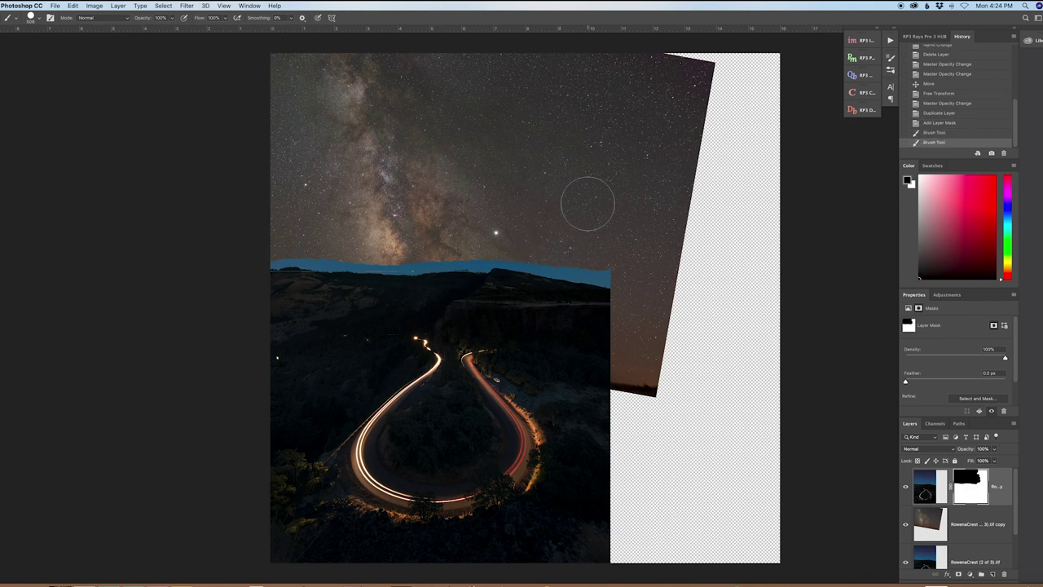
- Mask out the remaining blue sky closer to the ridgeline with a smaller brush, leaving only a thin edge
key("super+equal")
left_click(30, 17)
left_click(60, 33)
key("Return")
mouse_move(379, 251)
left_mouse_down()
mouse_move(193, 241)
mouse_move(282, 247)
left_mouse_up()
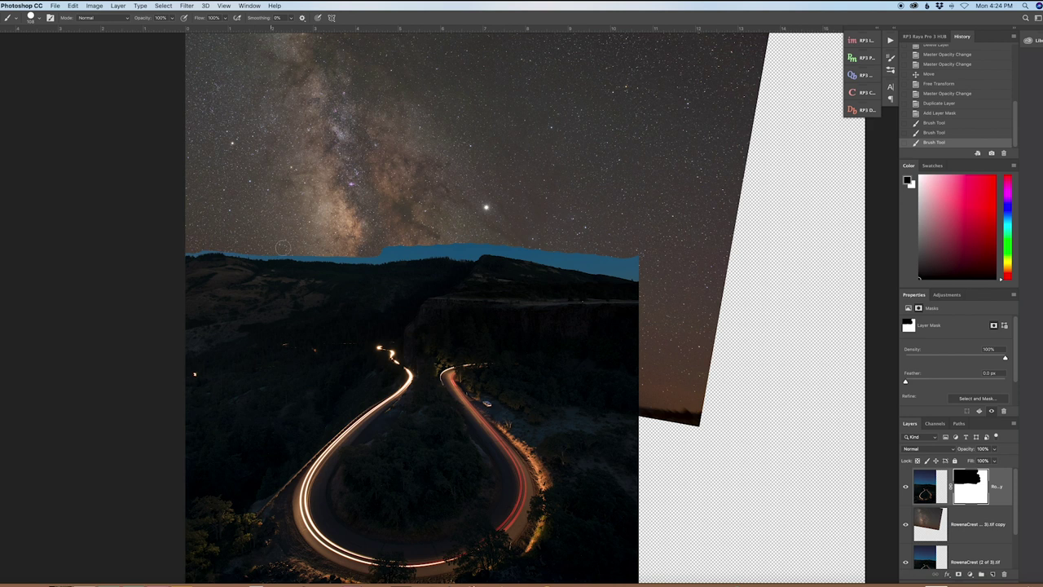
mouse_move(346, 251)
left_mouse_down()
mouse_move(571, 257)
mouse_move(377, 251)
left_mouse_up()
key("super+minus")
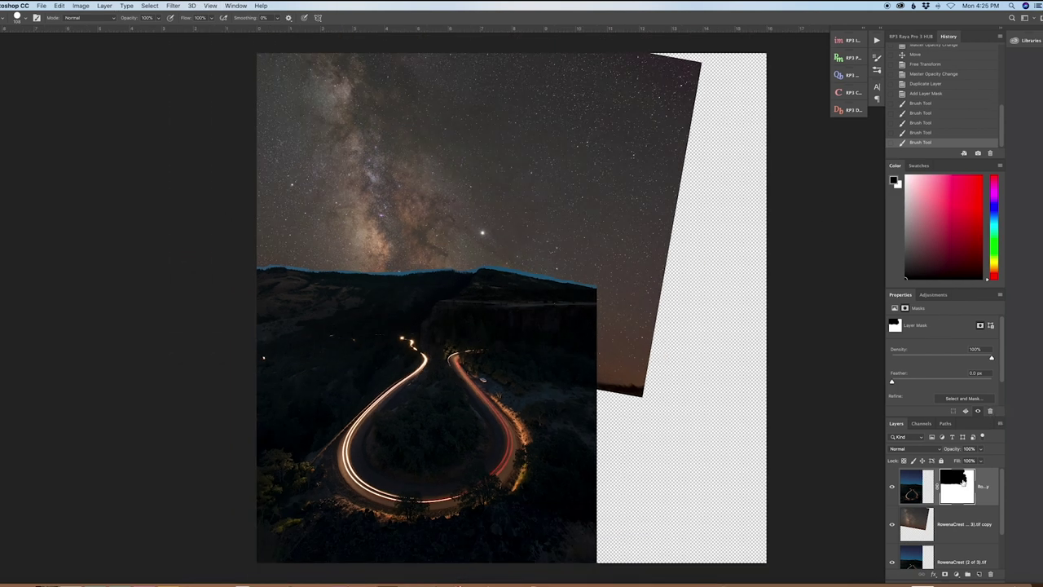
- Open the light-trail copy's mask in Select and Mask, shift its edge slightly inward, and brush edge refinement along the entire horizon
right_click(956, 485)
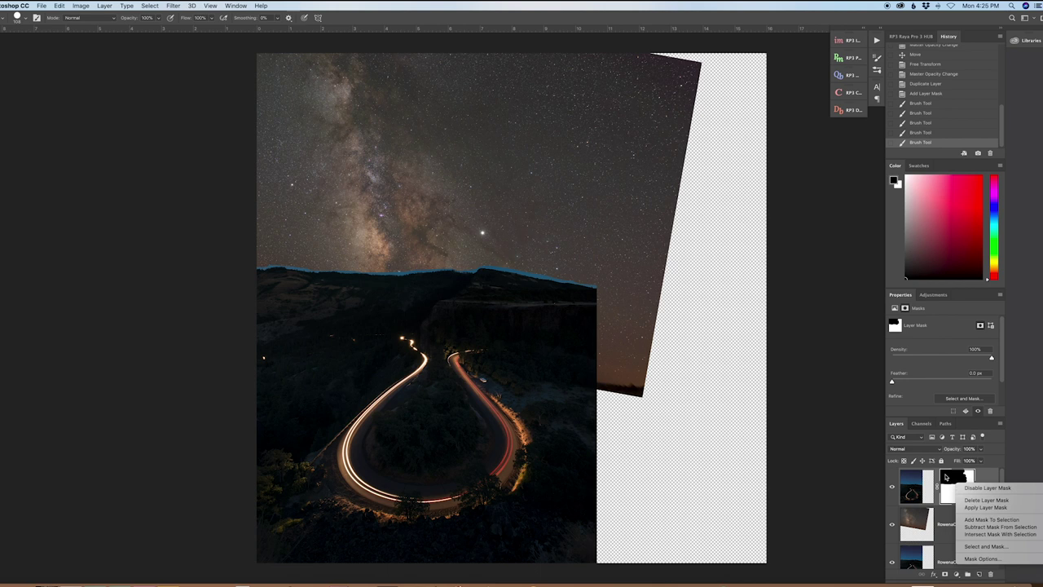
left_click(987, 548)
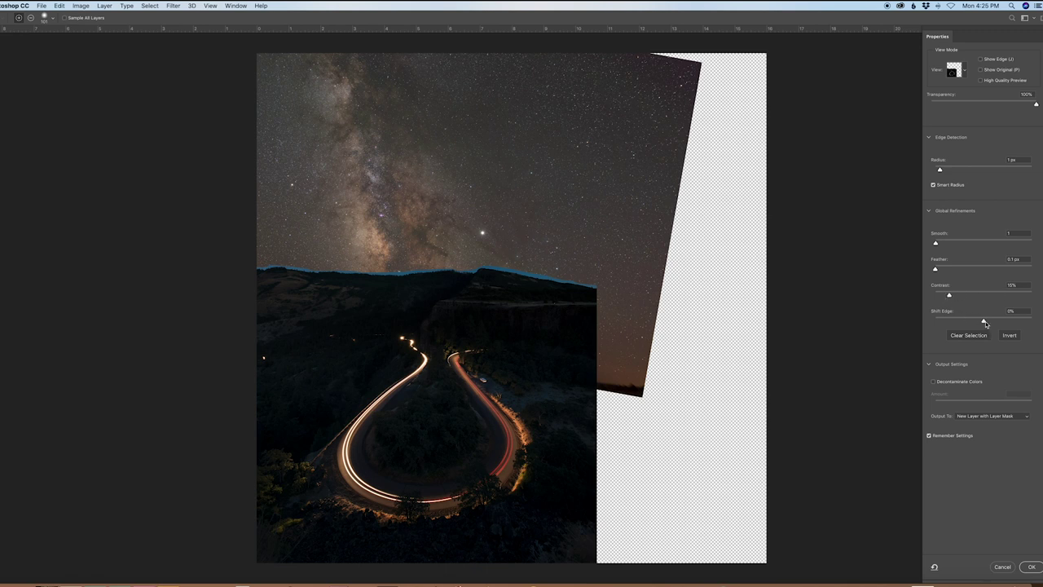
left_click_drag(984, 322, 981, 322)
left_click(258, 268)
mouse_move(259, 267)
left_mouse_down()
mouse_move(482, 267)
mouse_move(601, 286)
left_mouse_up()
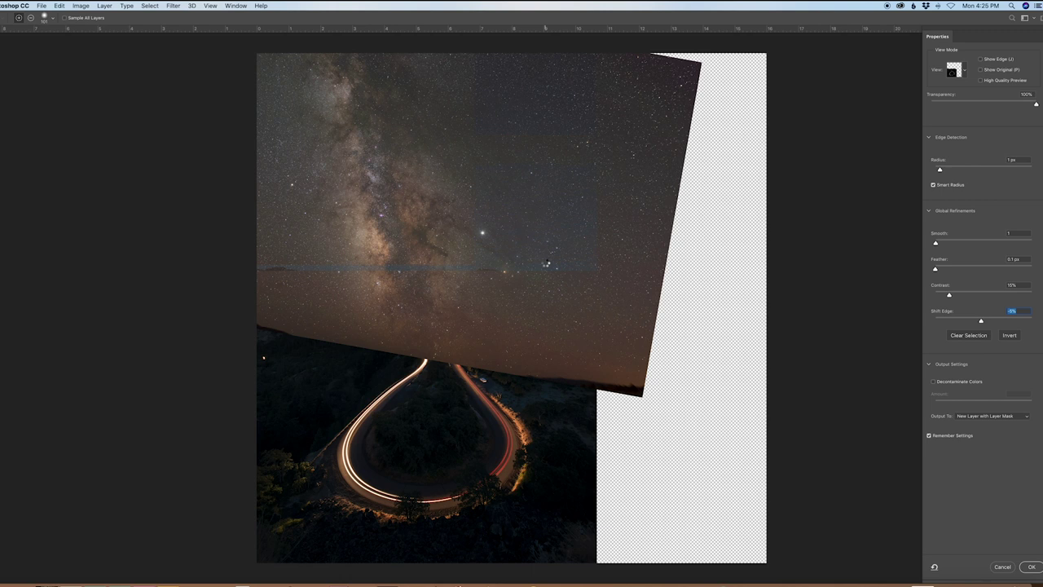
- Examine the refined mask edge up close along the treeline and hills for leftover sky or halos
scroll(545, 262, "up", 5)
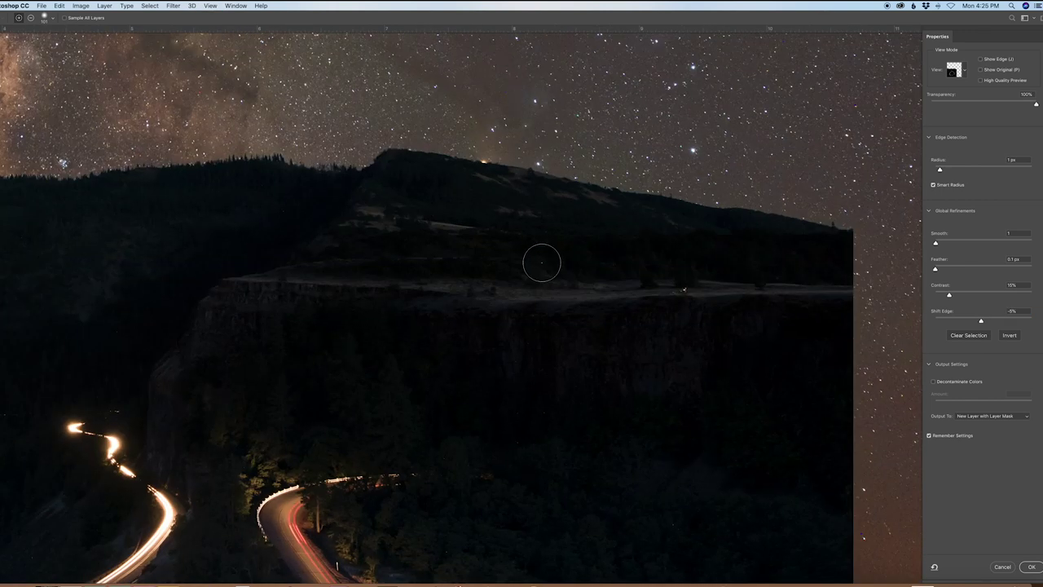
scroll(545, 262, "down", 3)
scroll(530, 269, "left", 5)
scroll(516, 275, "down", 2)
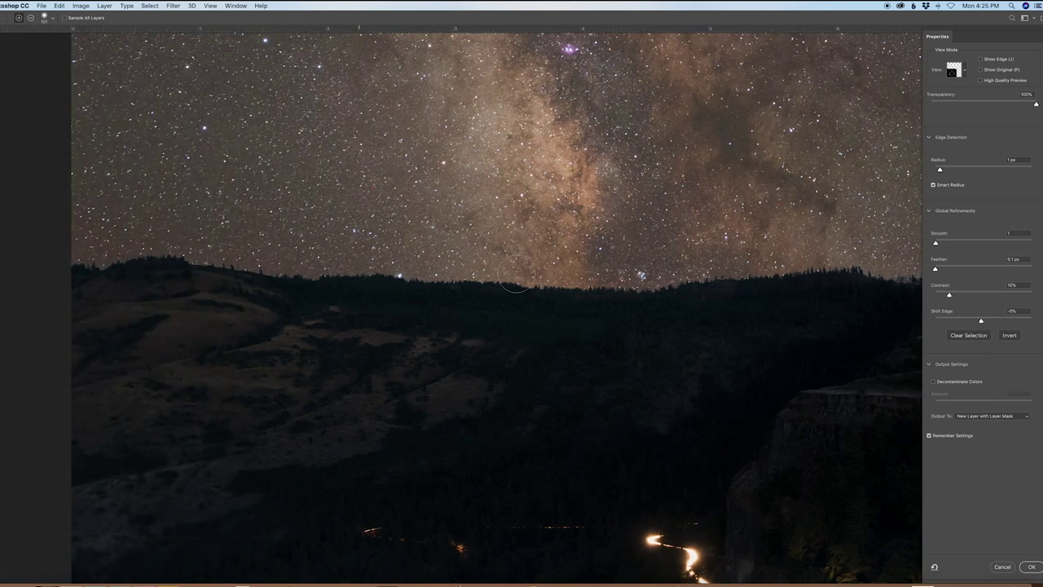
scroll(254, 208, "up", 4)
scroll(255, 208, "right", 5)
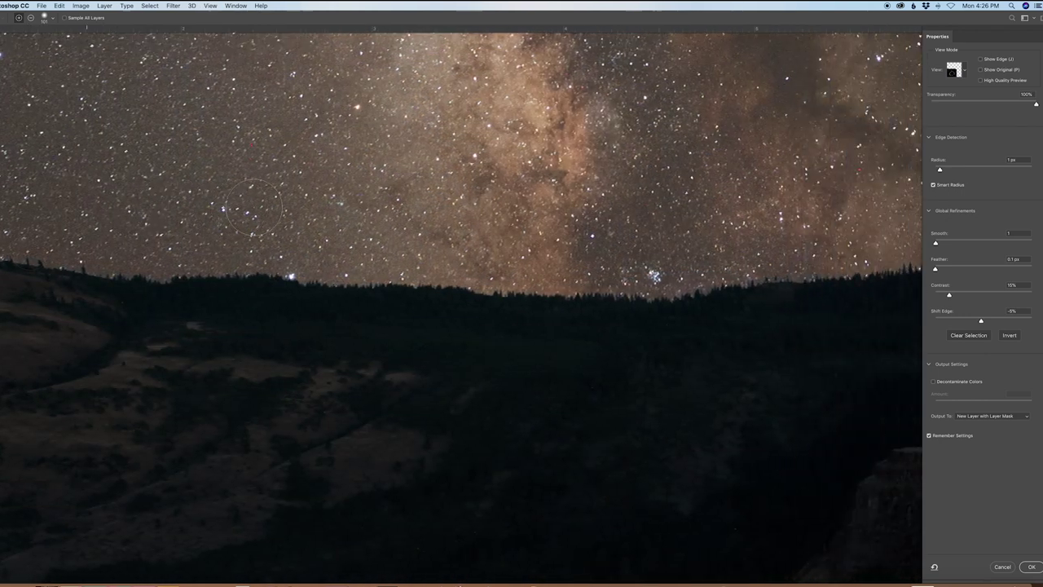
scroll(259, 220, "left", 8)
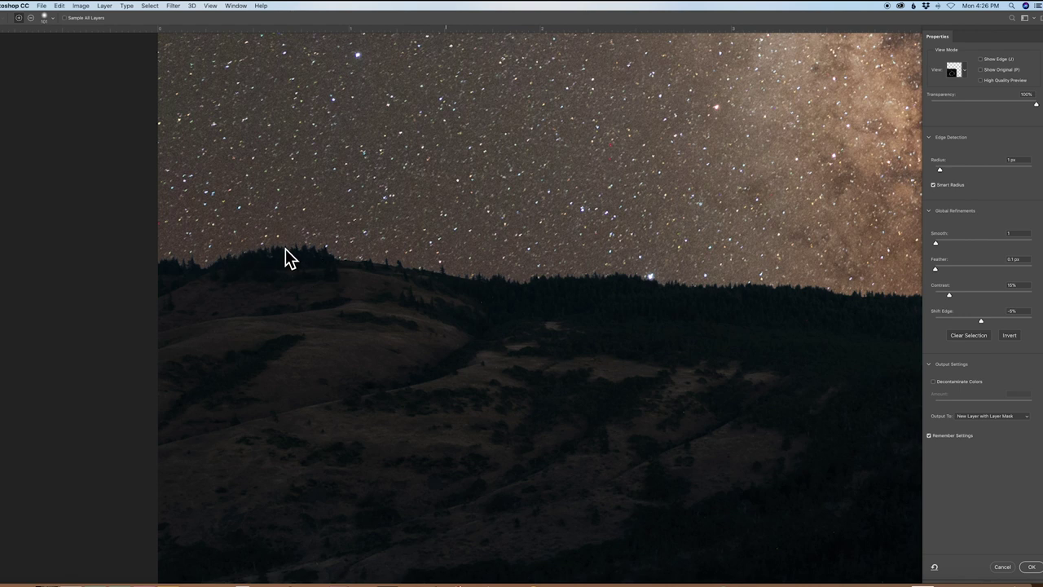
- Try Decontaminate Colors at amounts between 10% and 20%, and switch it off to compare the treeline up close
left_click(936, 384)
left_click_drag(944, 405, 1026, 404)
left_click(953, 403)
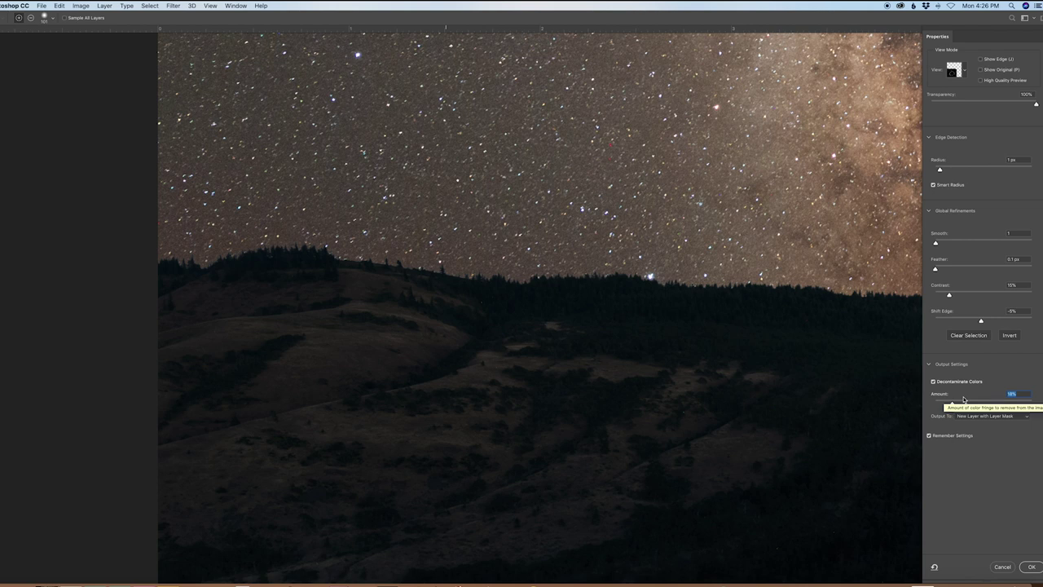
mouse_move(951, 404)
left_mouse_down()
mouse_move(937, 404)
mouse_move(945, 405)
left_mouse_up()
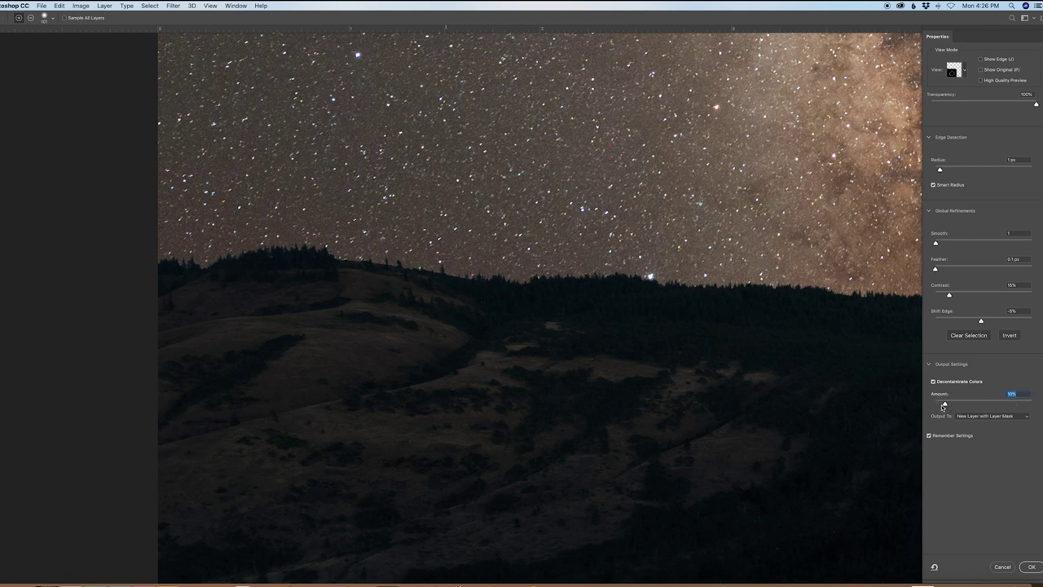
left_click_drag(946, 403, 955, 403)
left_click(934, 383)
key("super+equal")
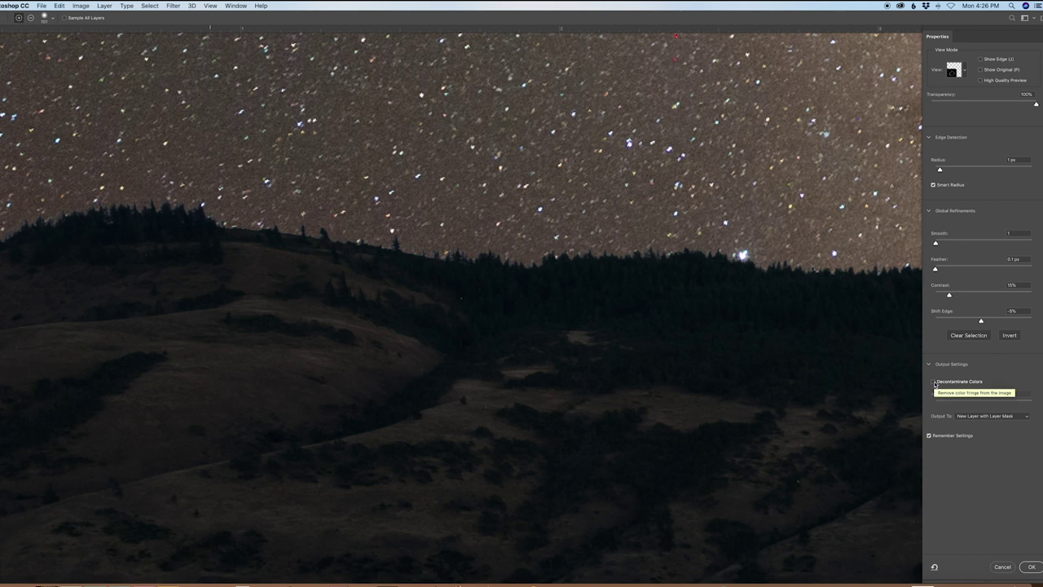
- Turn on Decontaminate Colors with an amount of 28% and check the mask edge along the rest of the ridgeline
left_click(933, 382)
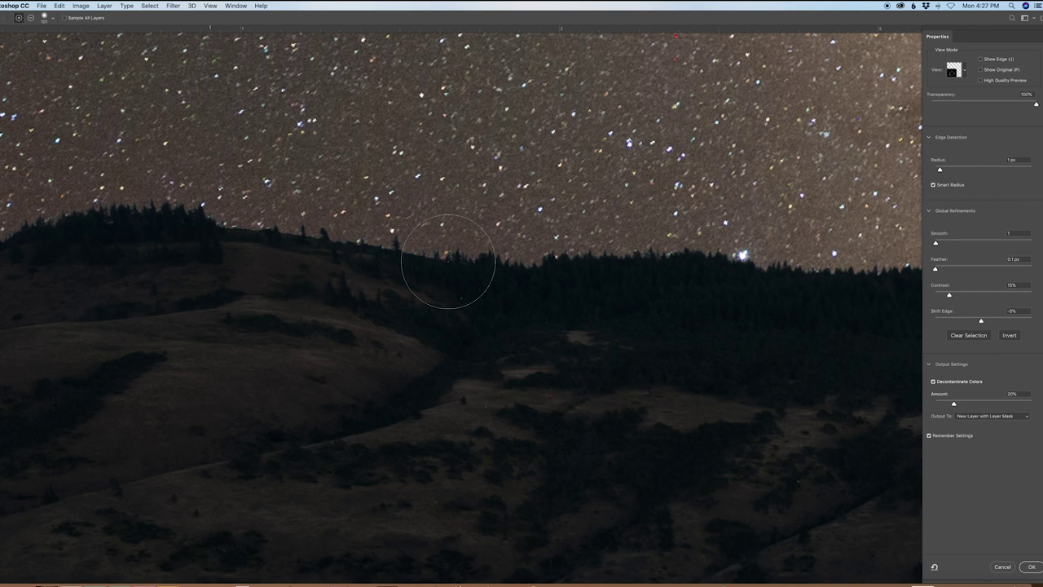
scroll(452, 261, "right", 2)
left_click_drag(954, 405, 960, 403)
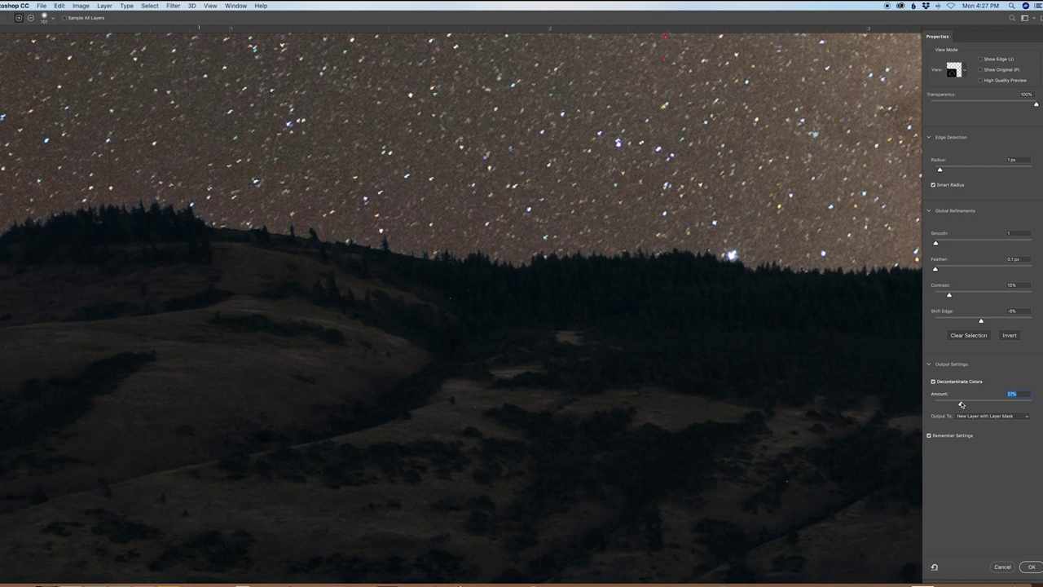
left_click(962, 404)
scroll(408, 269, "right", 10)
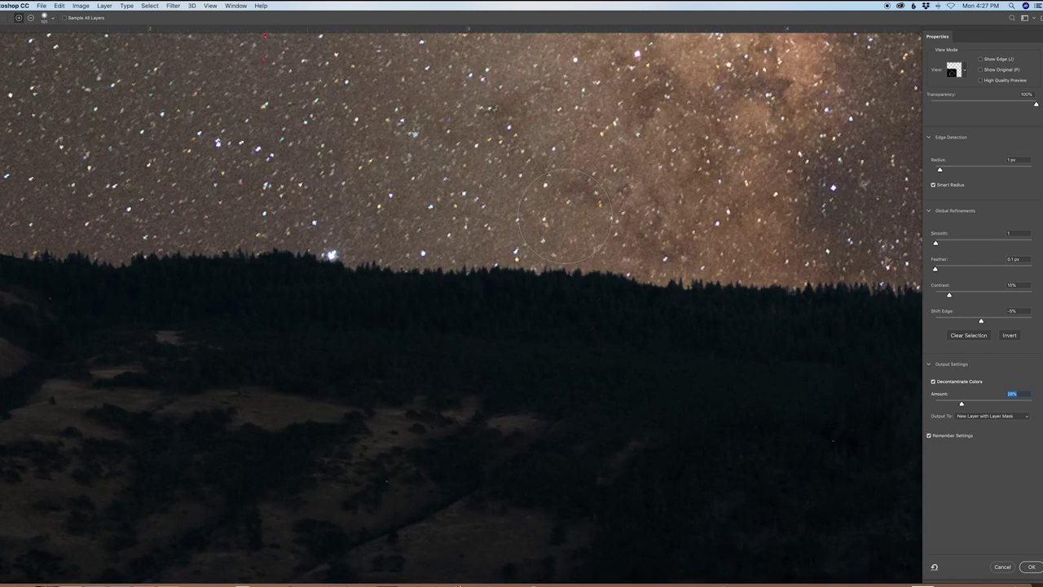
scroll(564, 217, "right", 15)
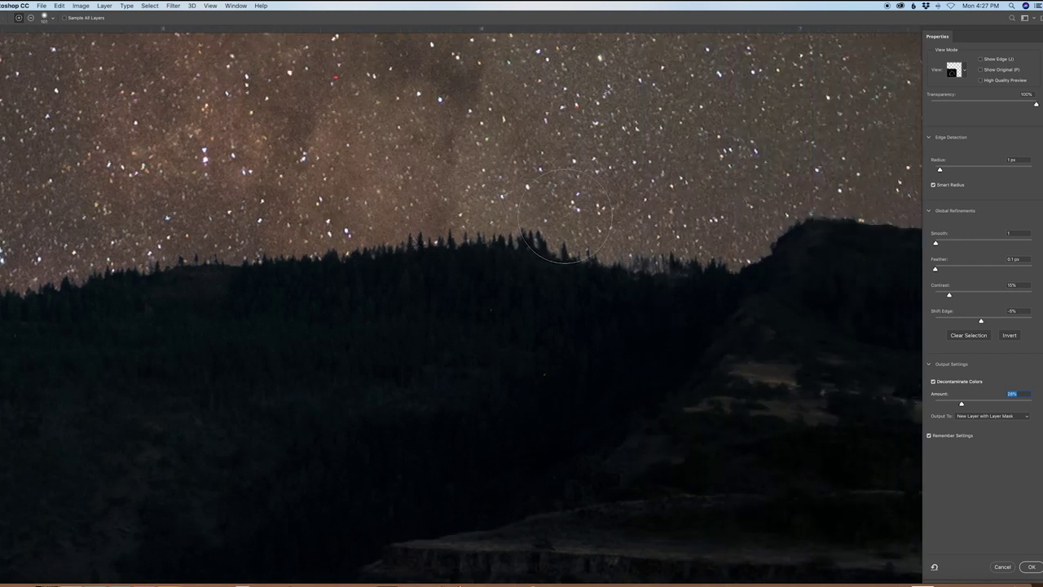
scroll(565, 217, "right", 3)
scroll(565, 217, "right", 1)
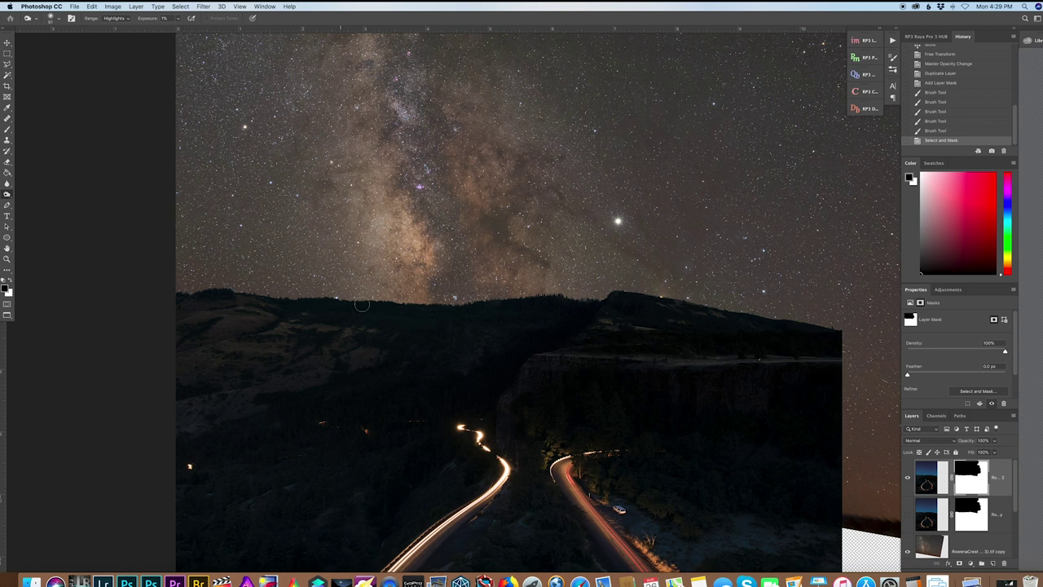
- Burn the treeline below the Milky Way core on the new masked light-trail layer's image, with the Burn tool's range set to Shadows
left_click(928, 483)
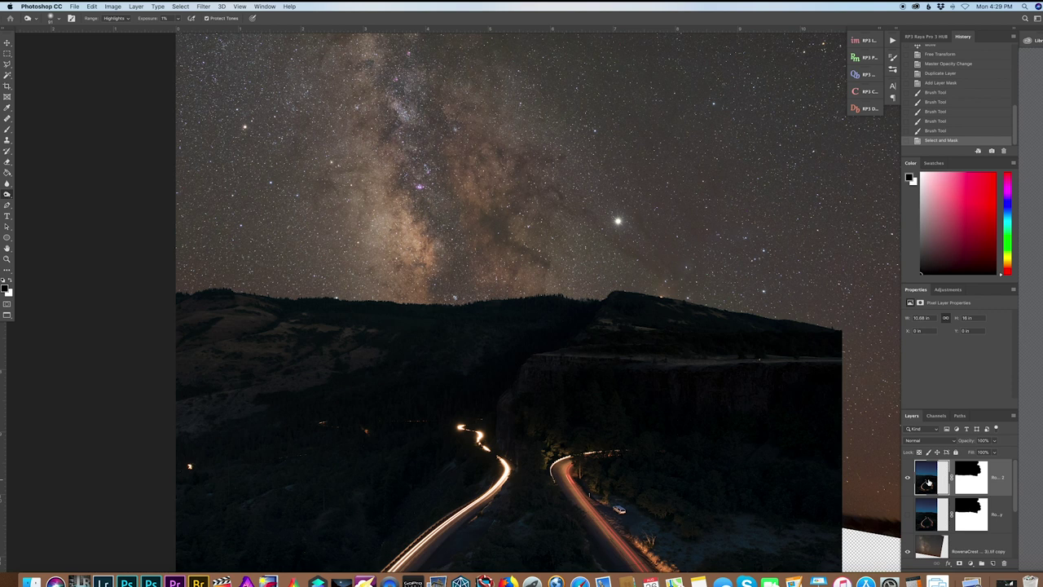
scroll(538, 292, "up", 5)
scroll(448, 297, "left", 4)
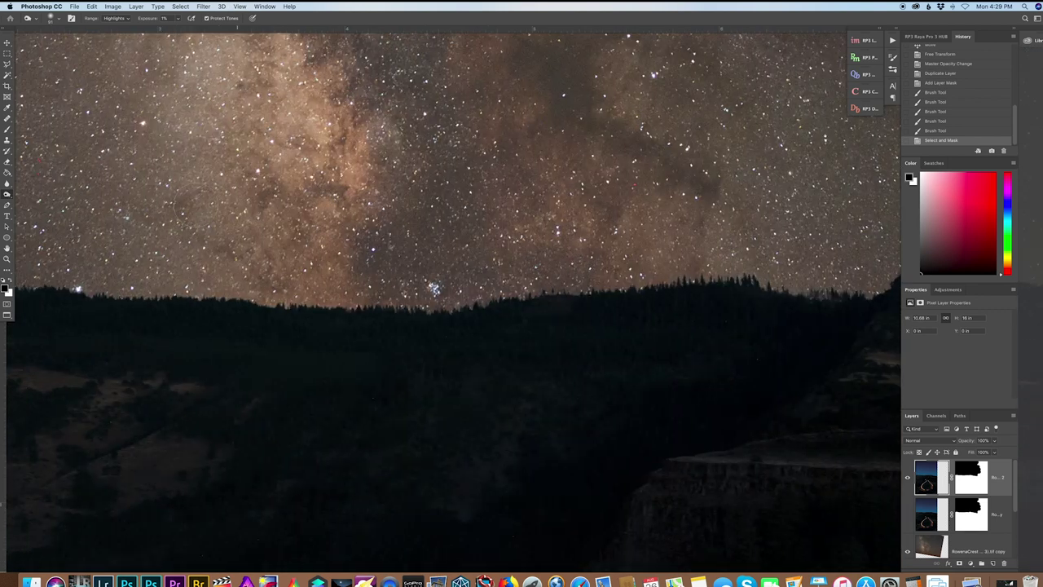
left_click(7, 194)
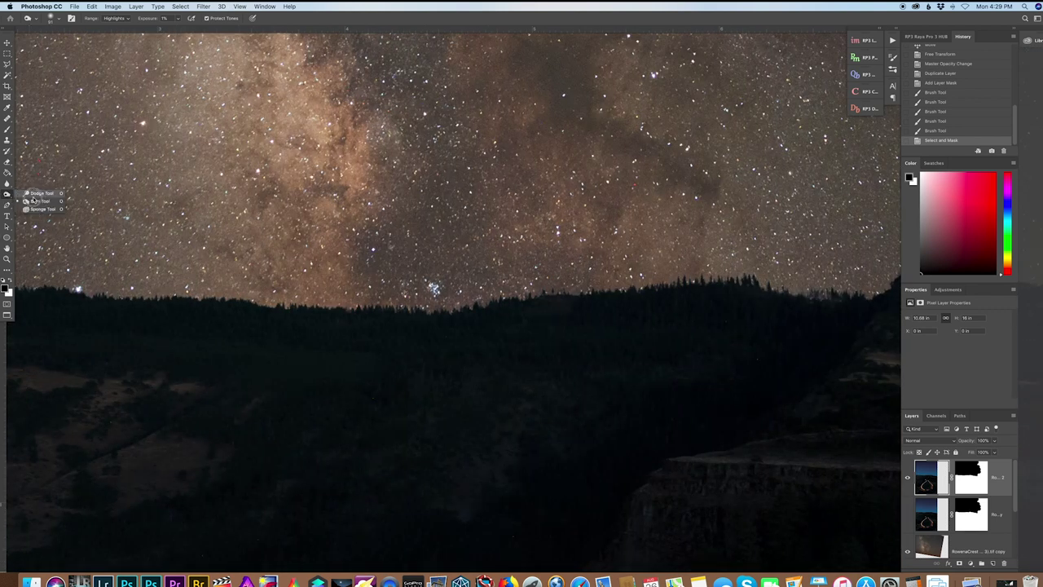
left_click(35, 202)
left_click(116, 18)
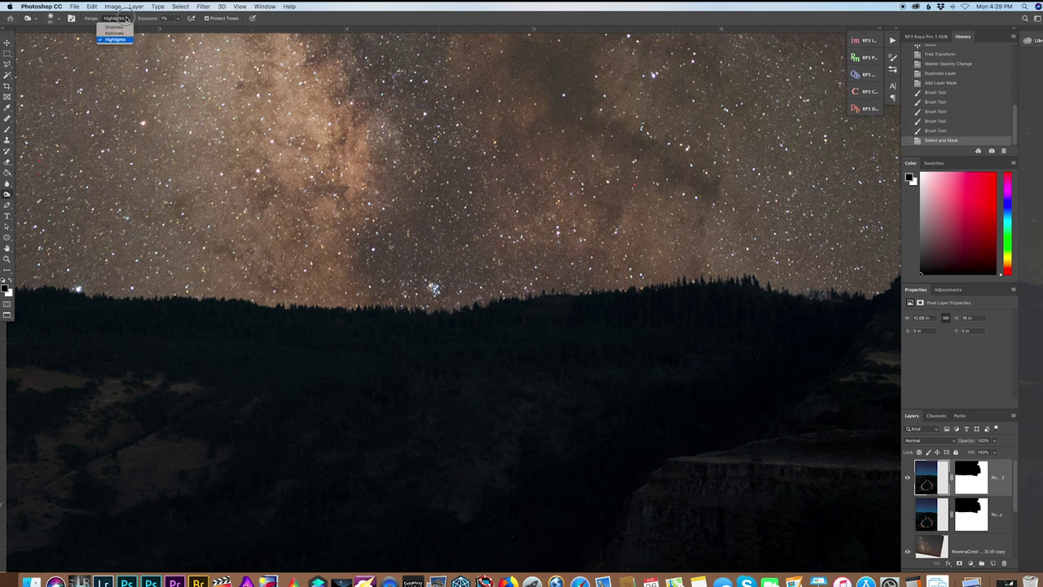
left_click(122, 27)
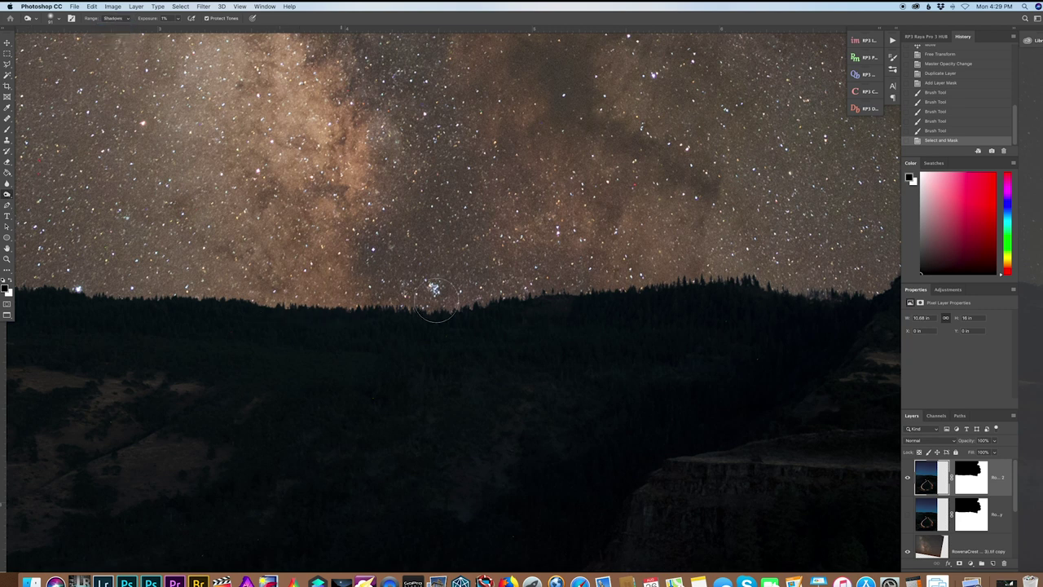
left_click(410, 303)
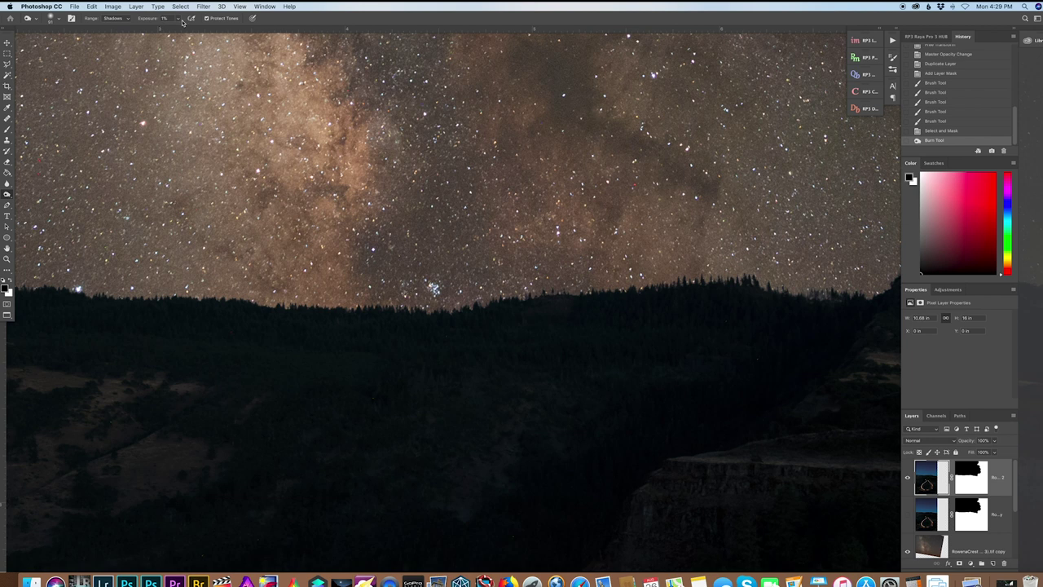
- Burn the shadows along the pale treetops beside the cliff and the ridge edge sloping down to the photo's right side
scroll(405, 320, "right", 5)
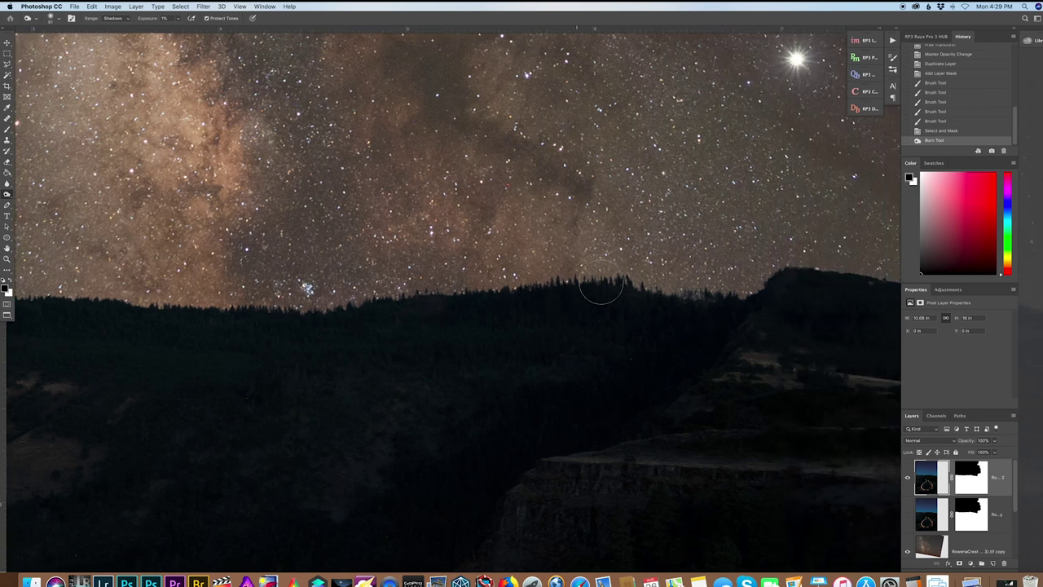
left_click_drag(656, 291, 633, 298)
mouse_move(701, 292)
left_mouse_down()
mouse_move(383, 284)
mouse_move(671, 282)
mouse_move(628, 284)
mouse_move(741, 296)
mouse_move(578, 281)
left_mouse_up()
scroll(580, 288, "right", 10)
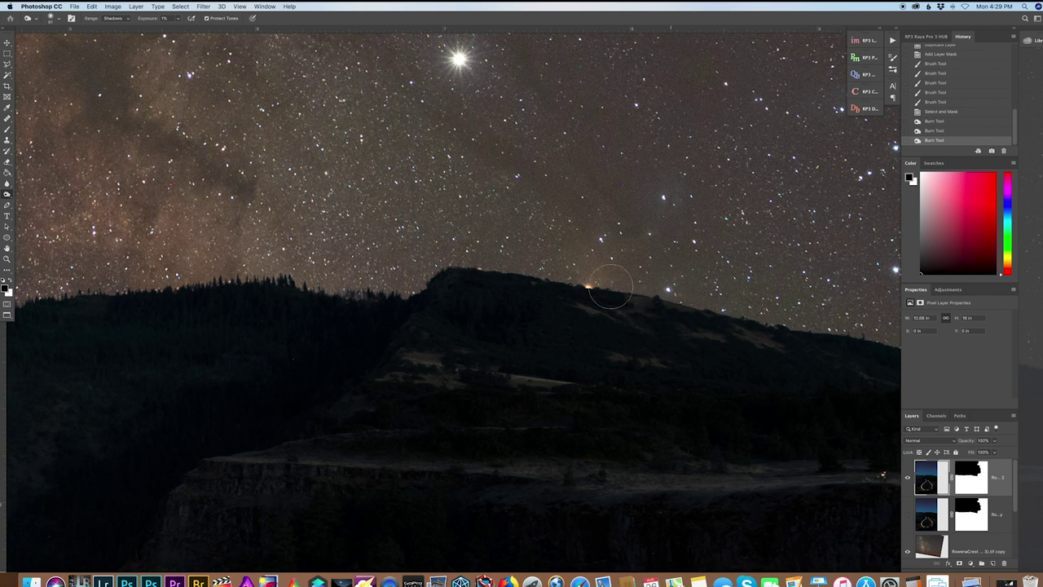
scroll(681, 295, "right", 2)
scroll(681, 295, "right", 8)
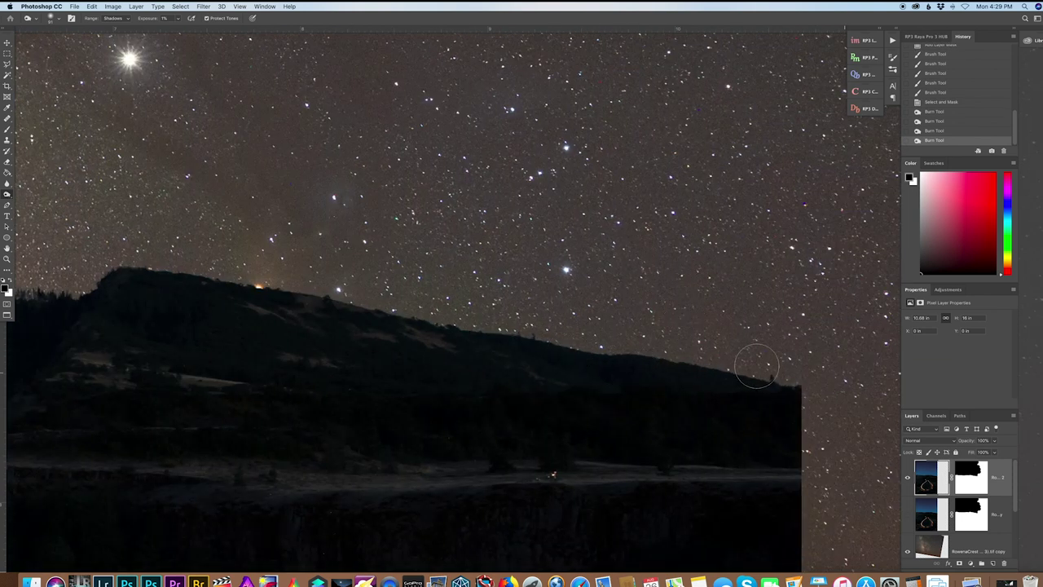
scroll(701, 318, "left", 20)
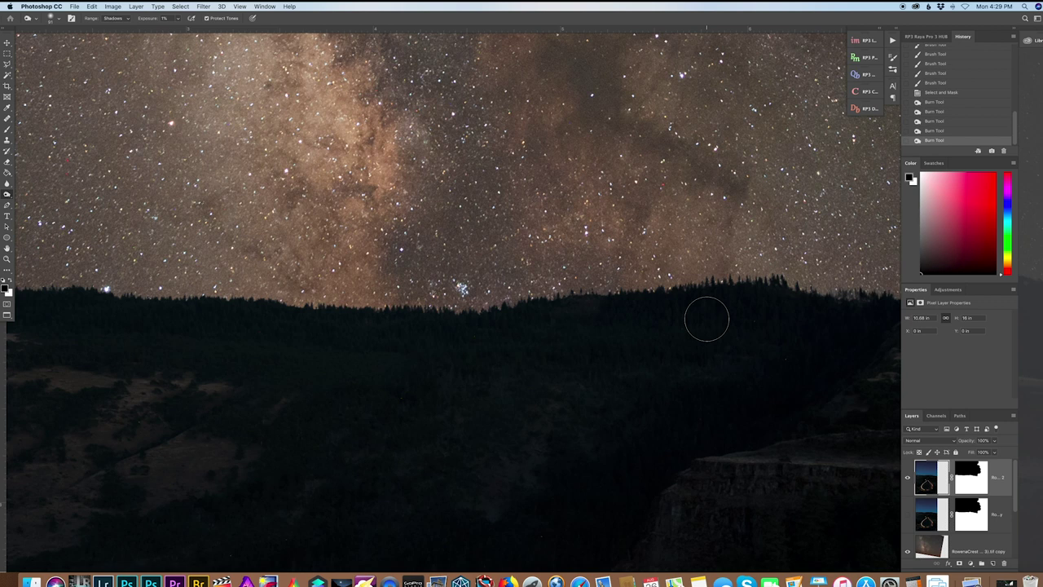
- Burn the shadows along the rest of the treeline, across the hilltop and ridge toward the photo's left edge
left_click_drag(203, 291, 354, 288)
scroll(195, 286, "left", 8)
scroll(354, 289, "left", 15)
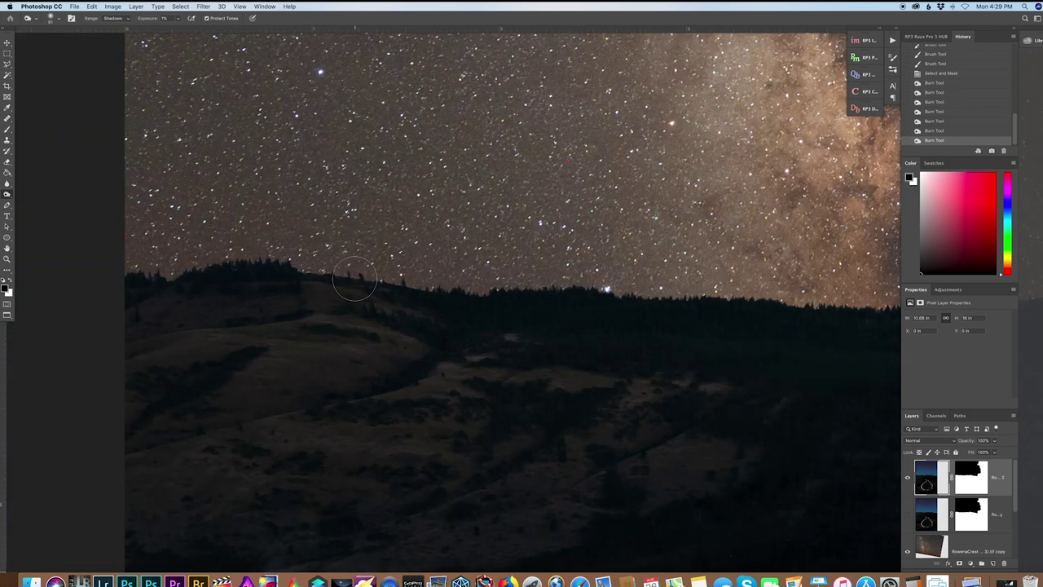
left_click_drag(246, 254, 355, 262)
mouse_move(177, 273)
left_mouse_down()
mouse_move(676, 277)
mouse_move(586, 301)
left_mouse_up()
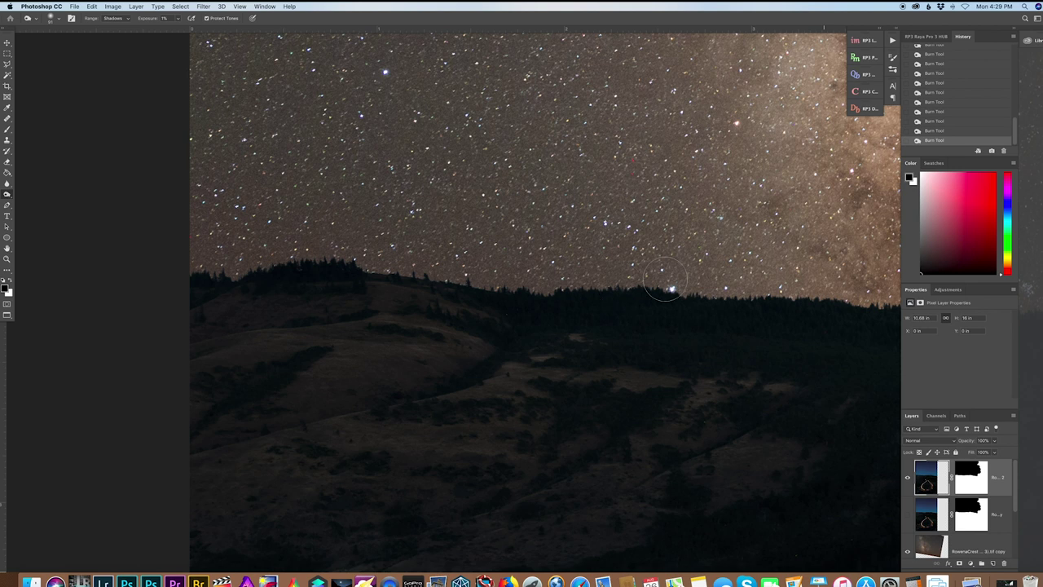
- Crop away the transparent area and overhanging sky beside the light-trail photo, trimming the canvas to 10.44 × 16 in
scroll(521, 285, "down", 4)
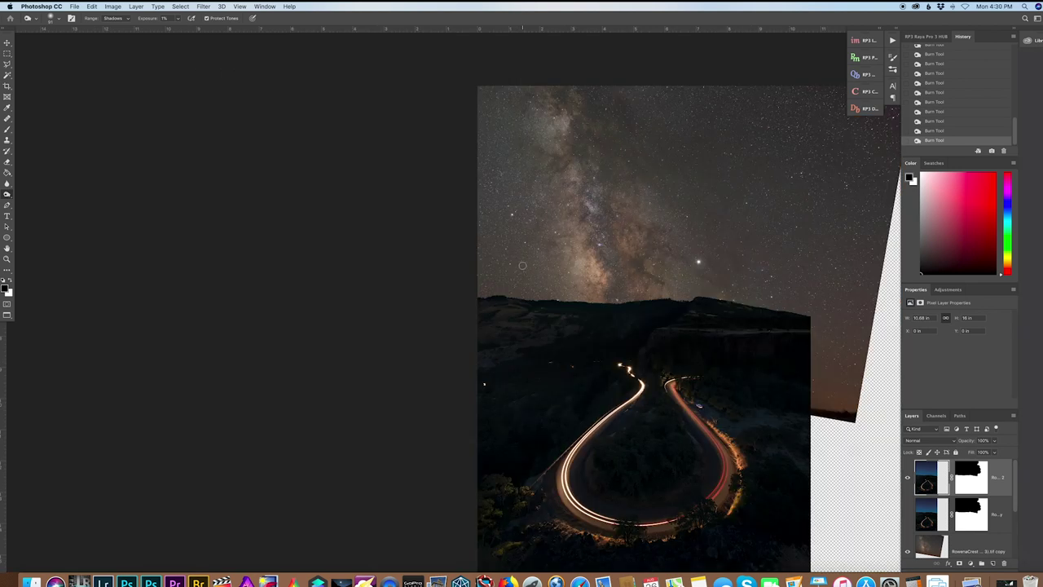
scroll(522, 264, "right", 5)
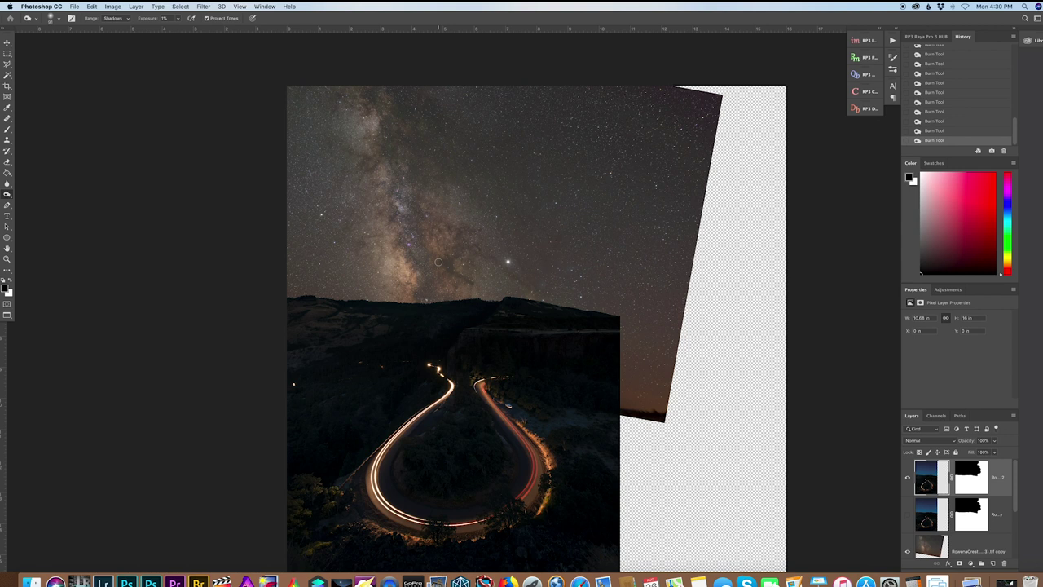
key("super+minus")
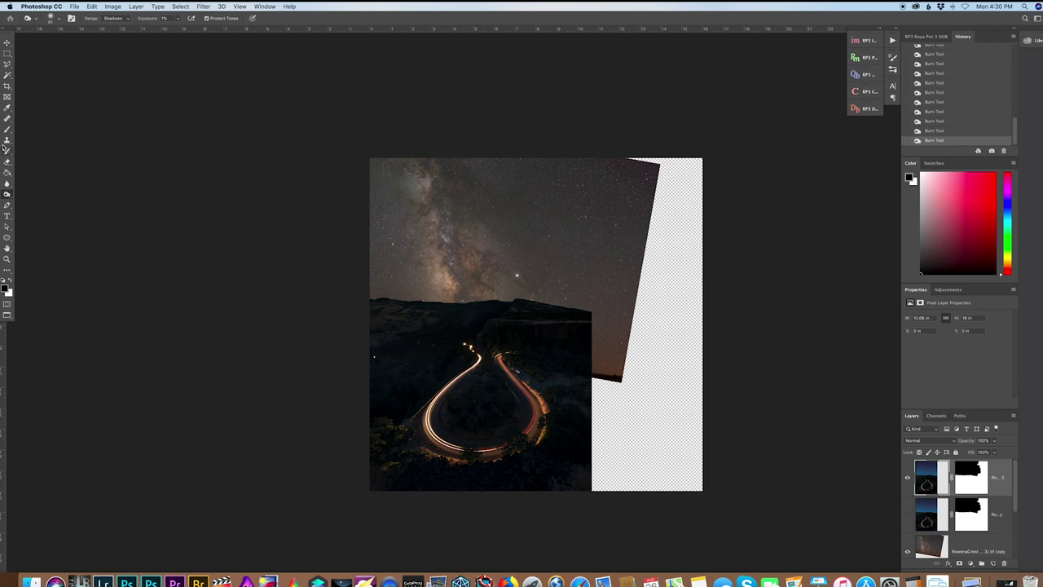
left_click(8, 85)
left_click_drag(701, 323, 591, 318)
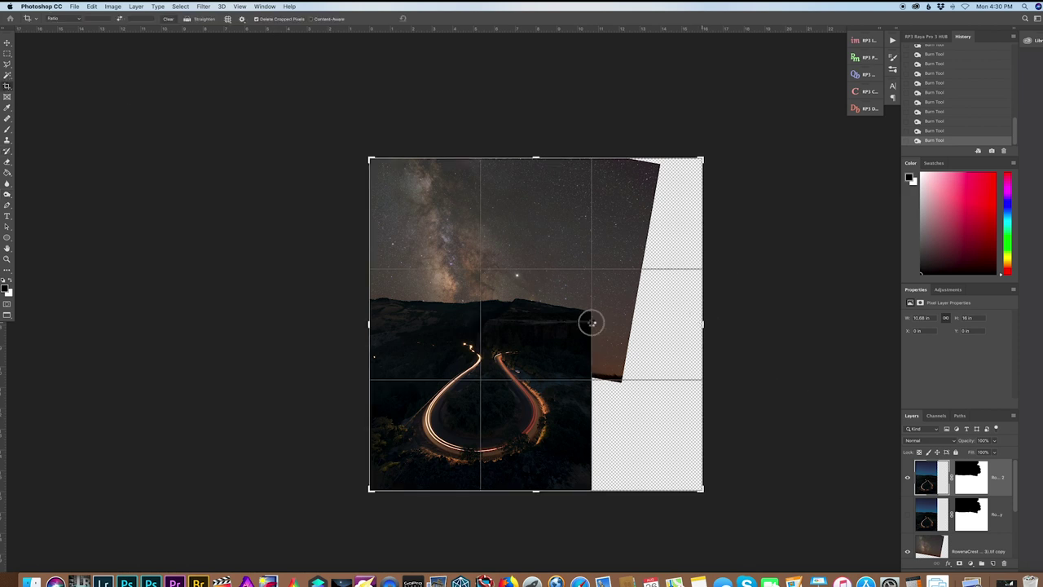
key("Return")
left_click_drag(648, 485, 643, 471)
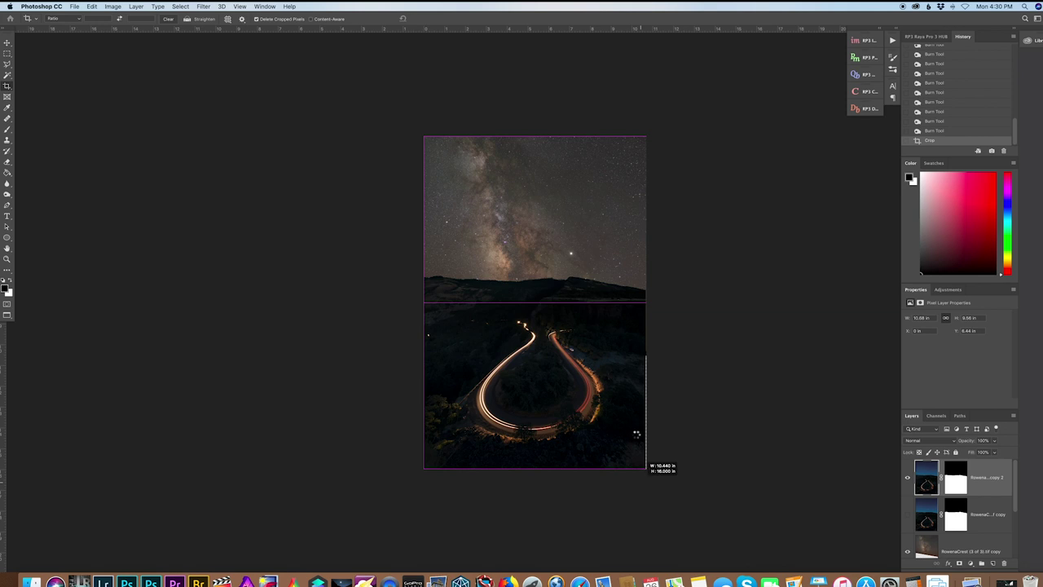
key("Return")
scroll(984, 478, "up", 1)
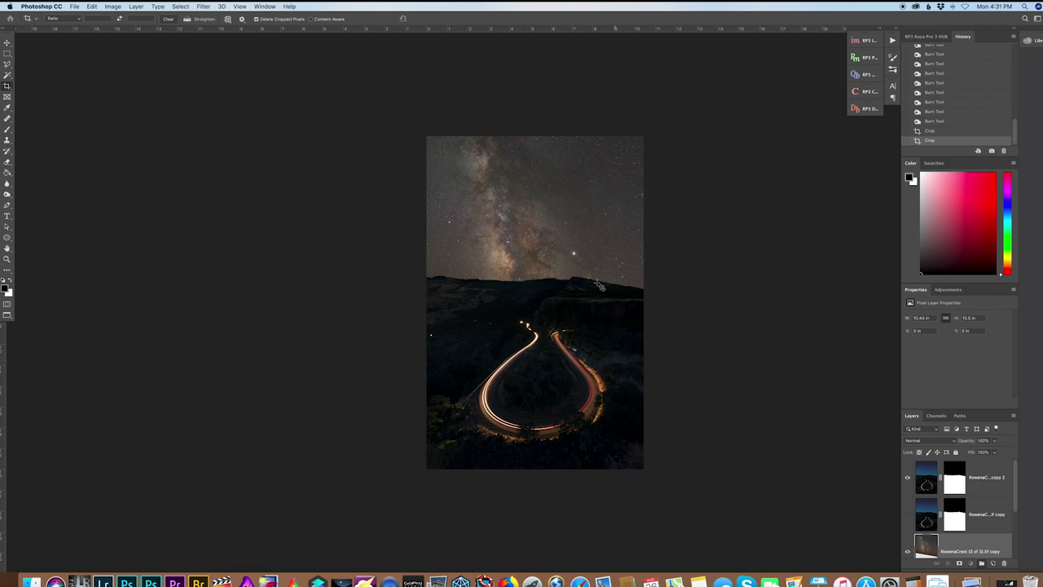
- Duplicate the Milky Way layer, RowenaCrest (3 of 3).tif copy
scroll(975, 541, "down", 2)
left_click_drag(974, 541, 992, 563)
scroll(962, 534, "up", 2)
- Burn the sky's shadows on the duplicated Milky Way layer with a very large soft brush at 7% exposure
left_click_drag(8, 194, 31, 203)
left_click(31, 204)
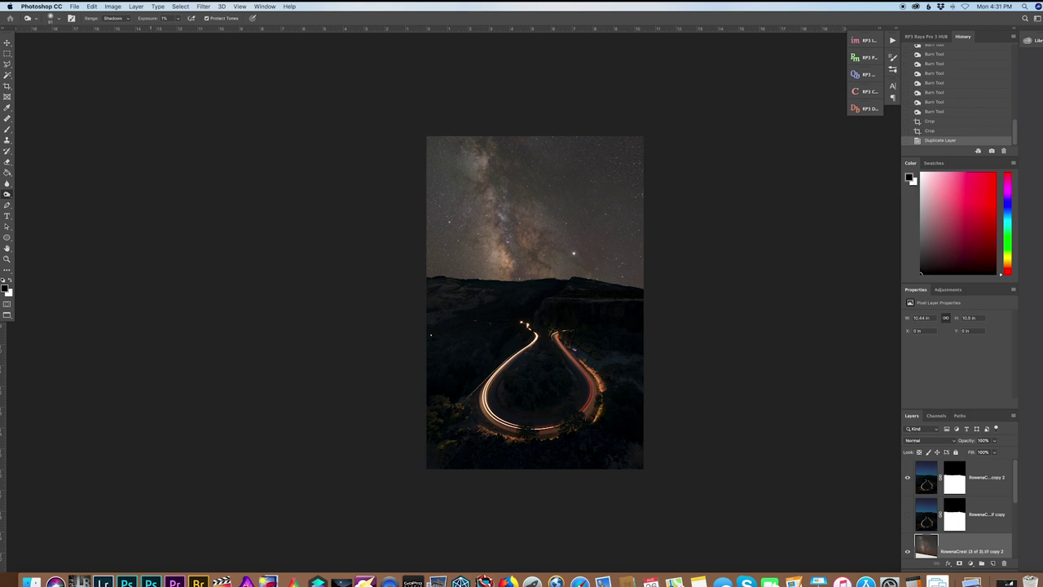
left_click(50, 18)
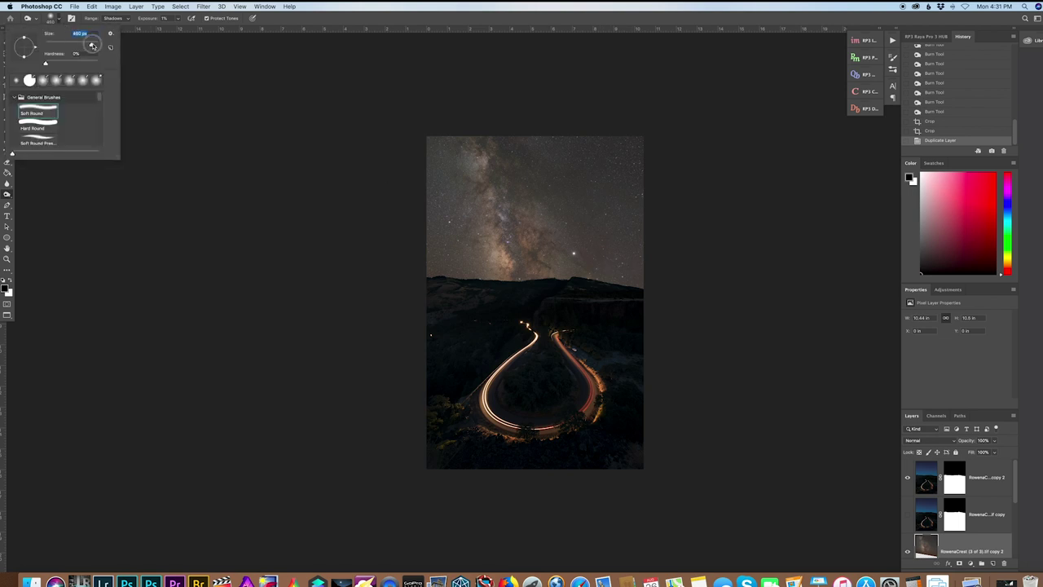
left_click_drag(93, 46, 96, 45)
key("Return")
left_click_drag(456, 170, 741, 237)
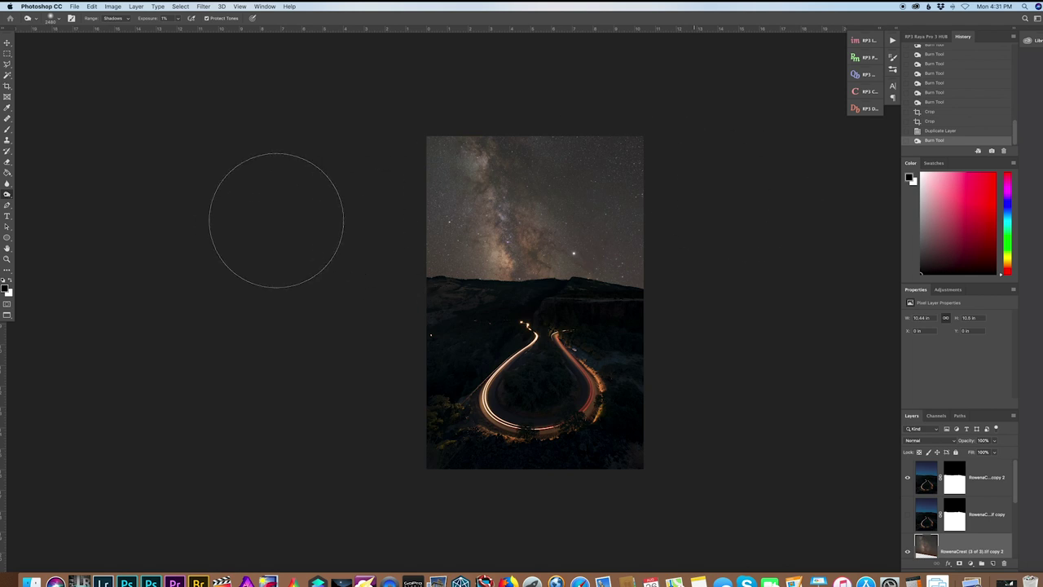
- Dodge the highlights of the duplicated sky layer with a 508 px brush at 2% exposure
left_click(8, 194)
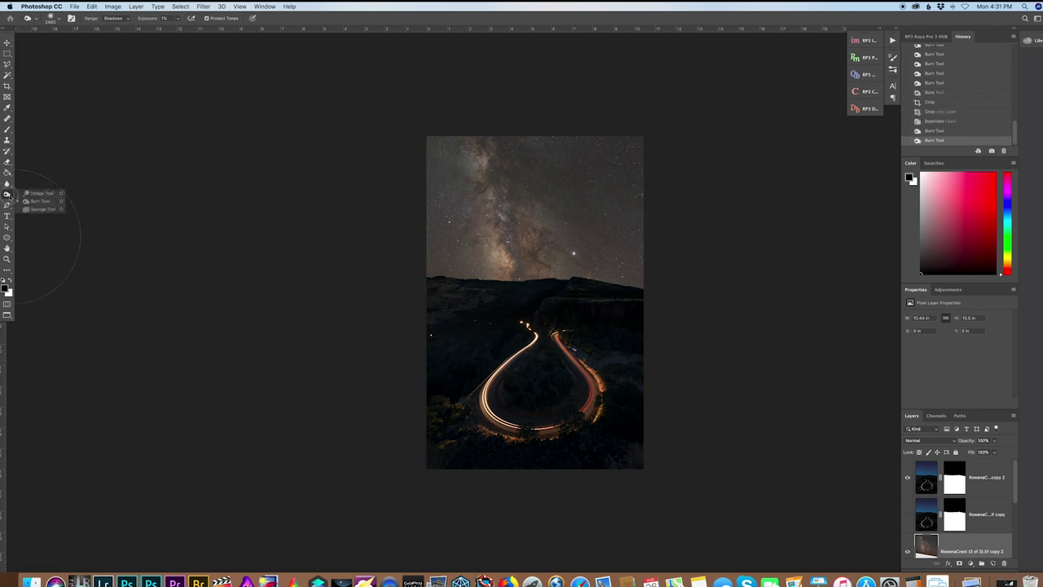
left_click(41, 193)
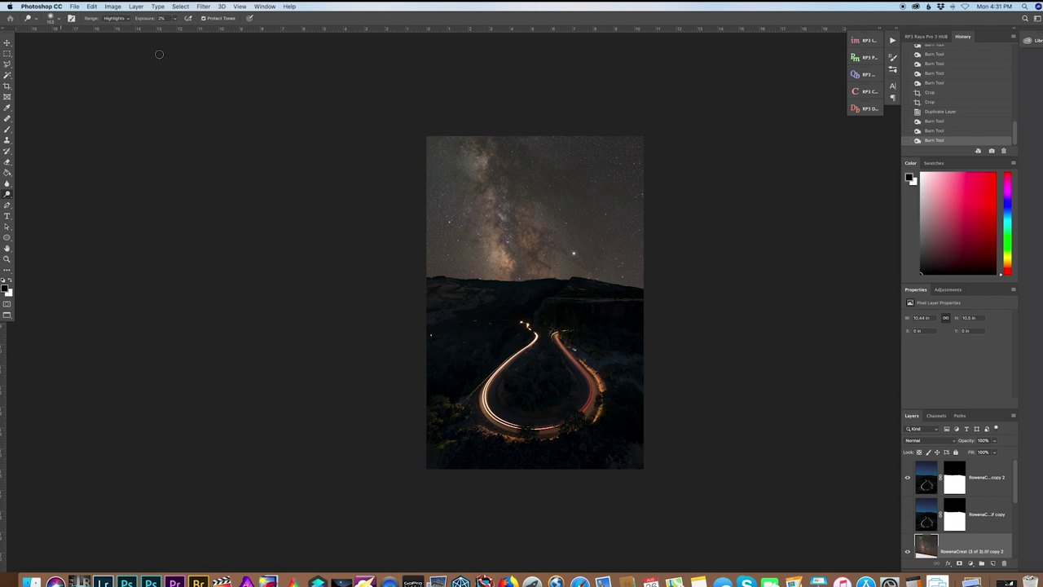
left_click(51, 18)
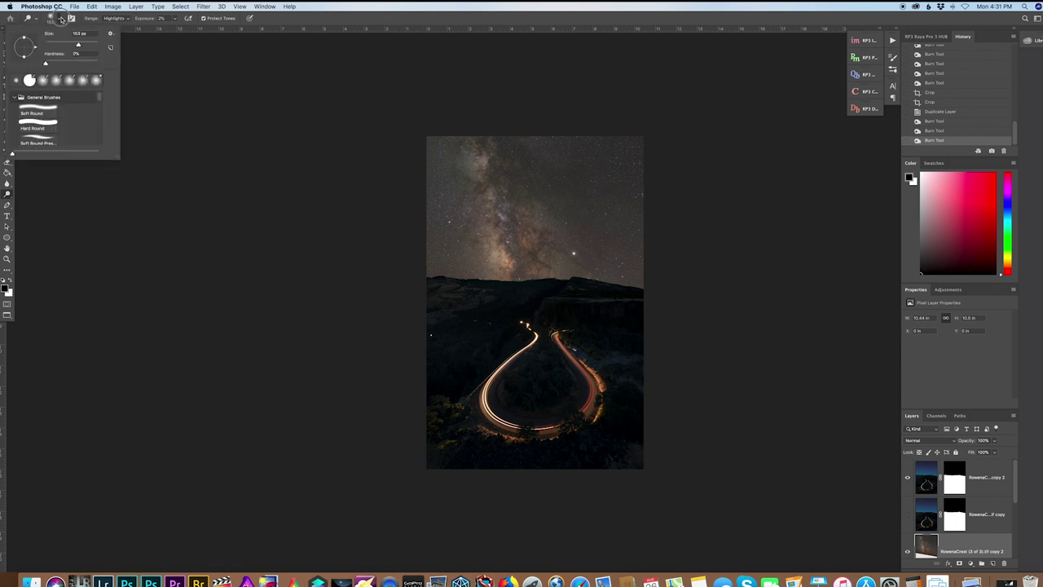
left_click_drag(90, 46, 93, 45)
type("508")
key("Return")
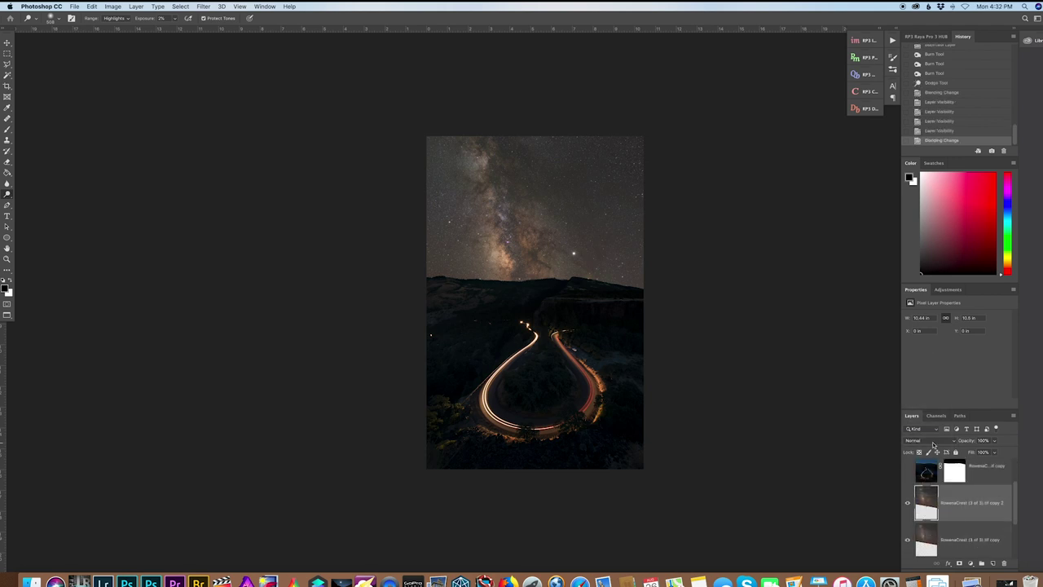
- Set the duplicated sky layer's blending mode to Soft Light and lower its opacity to slightly above 50%
left_click(934, 441)
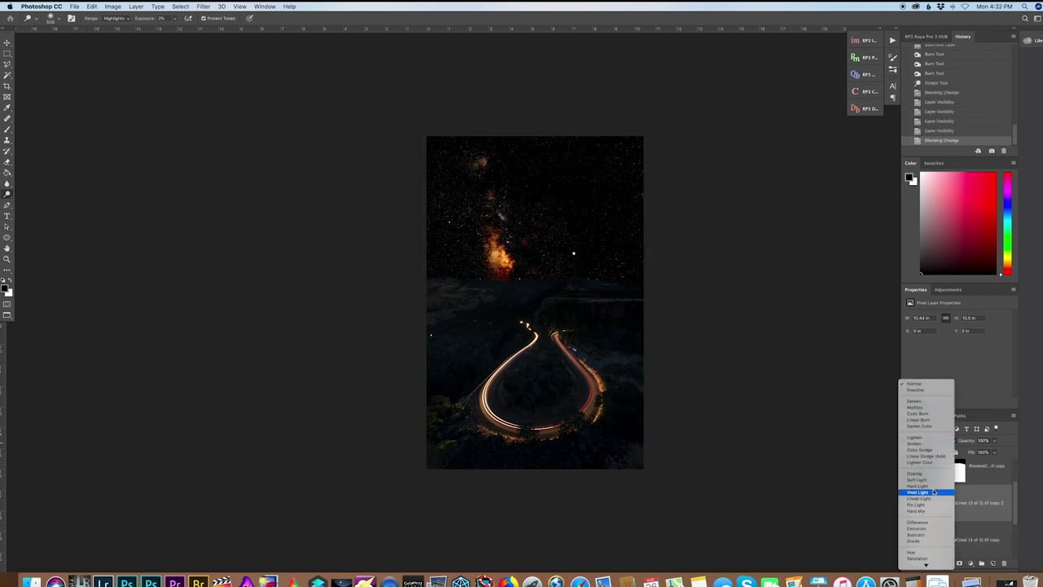
left_click(933, 481)
mouse_move(994, 444)
left_mouse_down()
mouse_move(962, 449)
mouse_move(976, 451)
left_mouse_up()
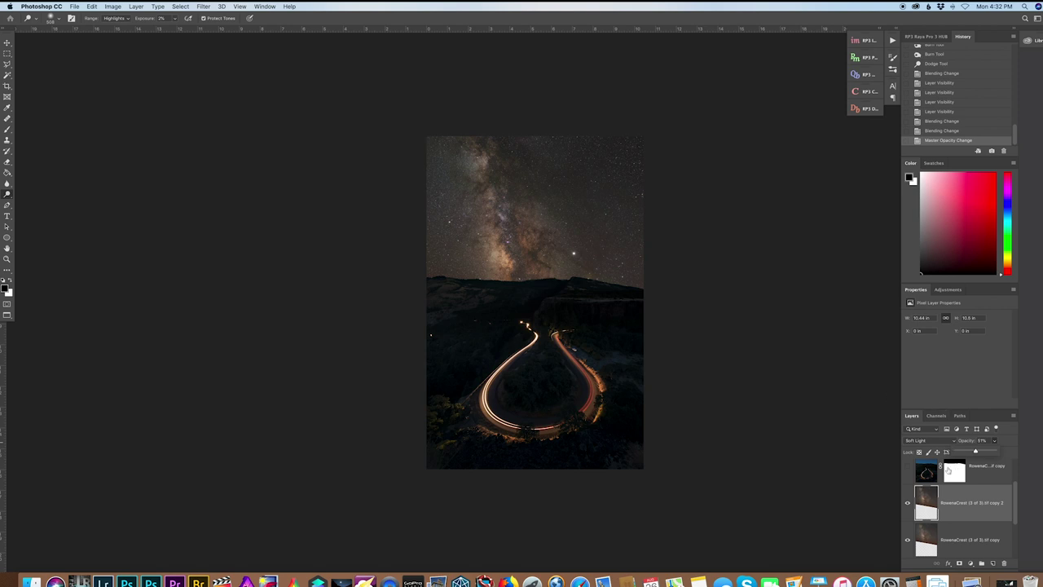
left_click_drag(976, 453, 979, 452)
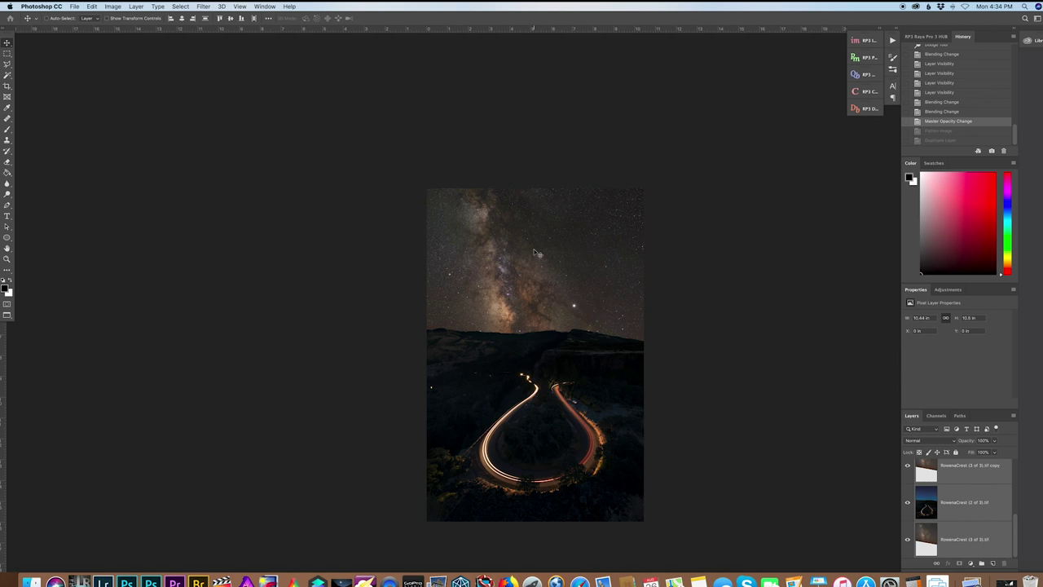
- Flatten all layers into one background image and duplicate the Background layer
right_click(969, 540)
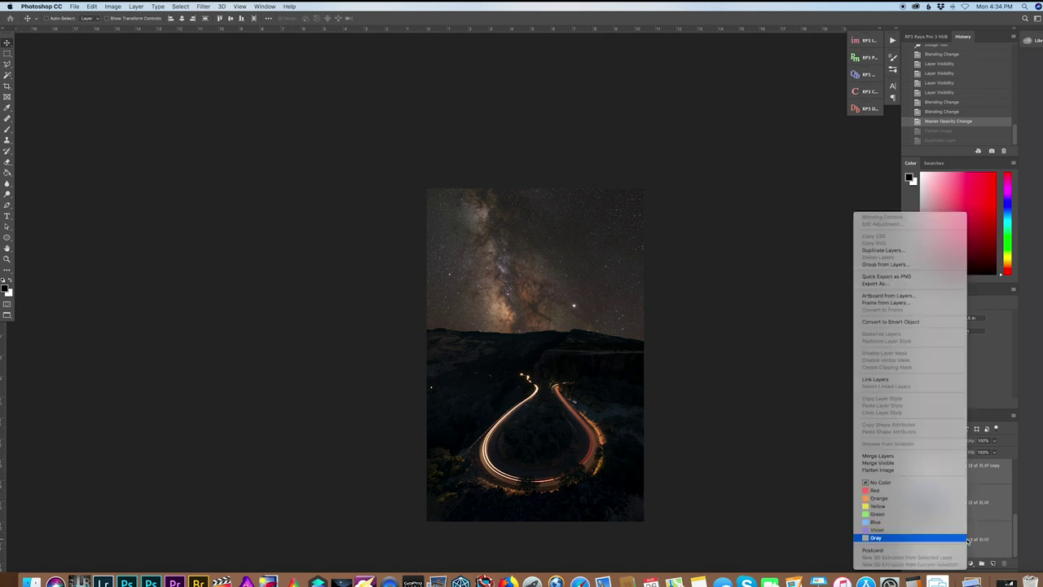
left_click(925, 471)
left_click(593, 187)
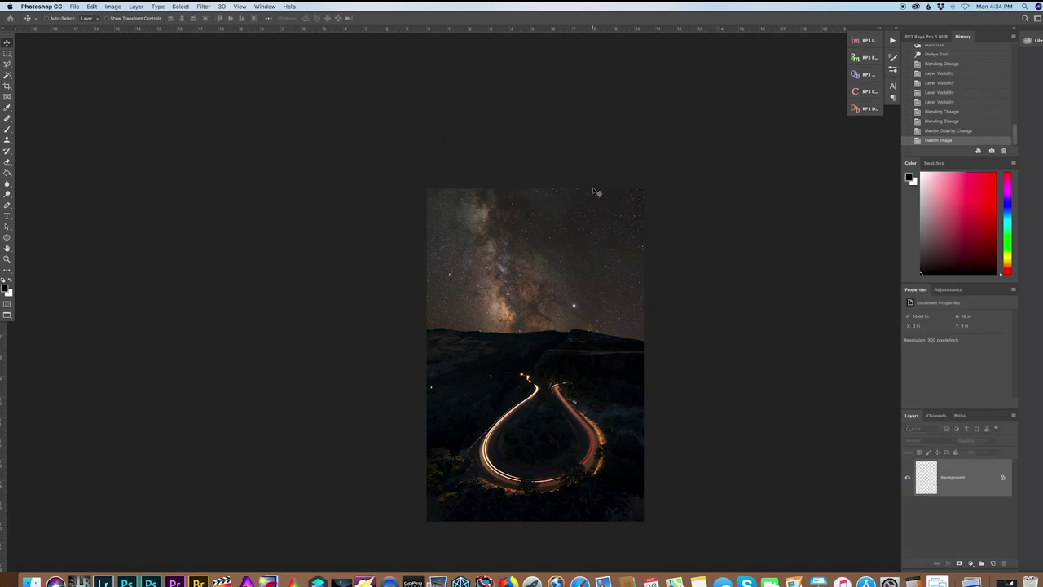
left_click_drag(978, 494, 992, 563)
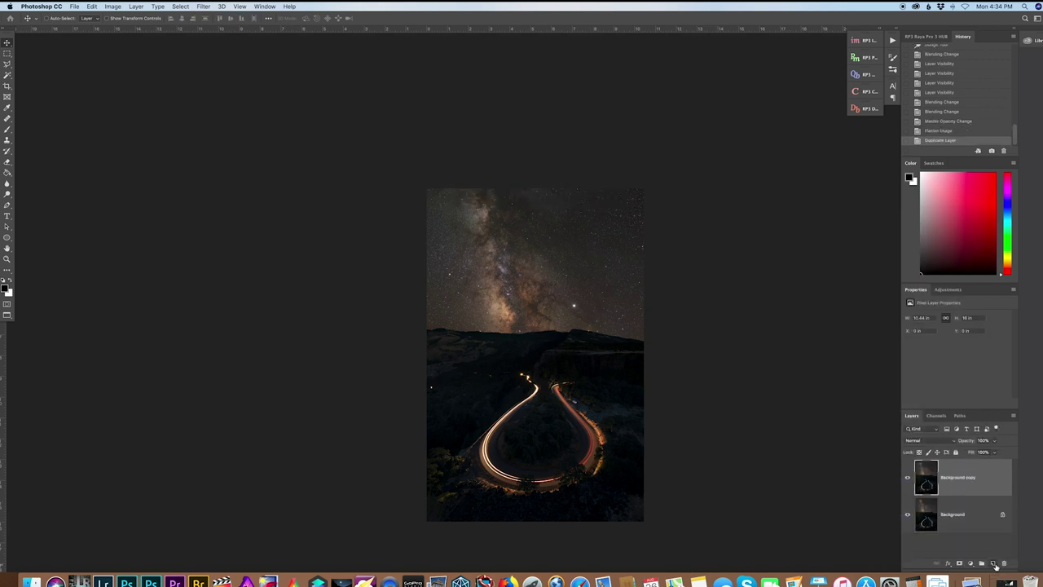
- Open the Background copy in the Nik Collection's Color Efex Pro 4 filter
left_click(203, 6)
mouse_move(244, 192)
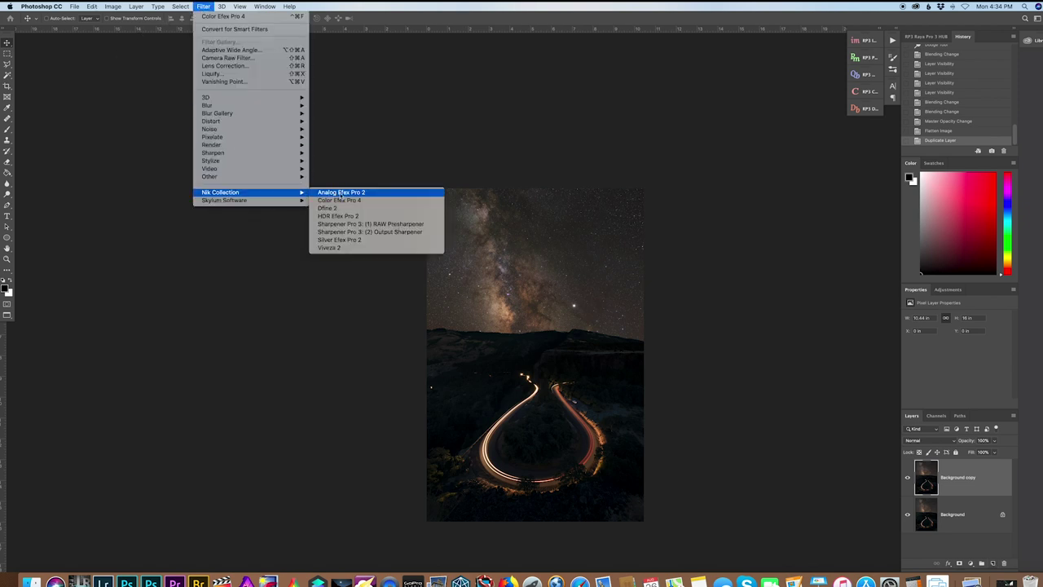
left_click(386, 200)
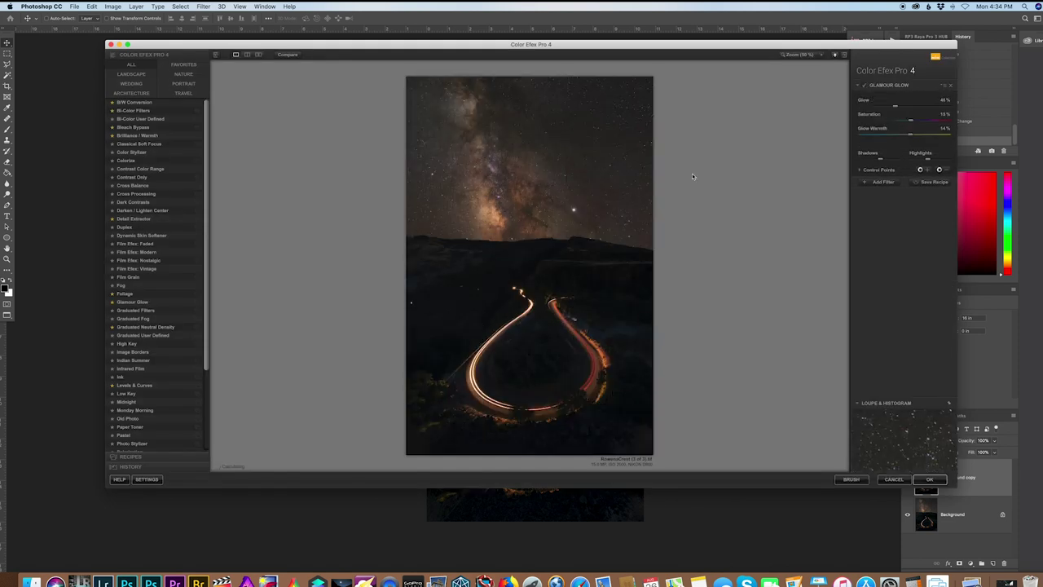
- Try the Glamour Glow filter with its saturation at 5%, comparing it on and off, and add a second filter slot
left_click(866, 86)
left_click(867, 86)
mouse_move(894, 110)
left_mouse_down()
mouse_move(933, 106)
mouse_move(860, 106)
mouse_move(948, 112)
mouse_move(896, 114)
left_mouse_up()
left_click(876, 122)
left_click(928, 120)
left_click(900, 120)
left_click_drag(901, 121, 906, 122)
left_click(890, 184)
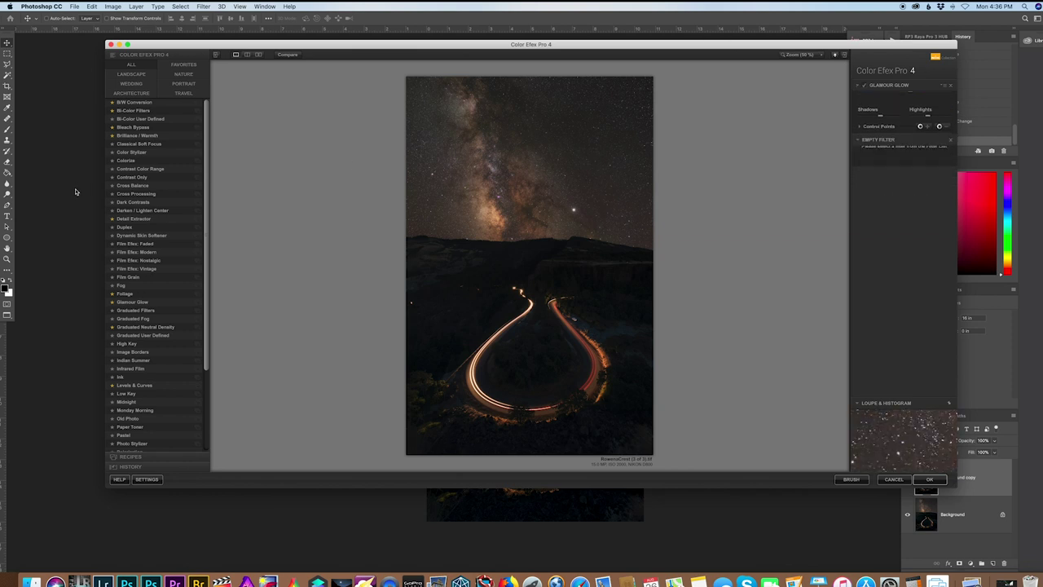
- Apply the Pro Contrast filter to the Background copy with Dynamic Contrast at 13%
scroll(155, 269, "down", 5)
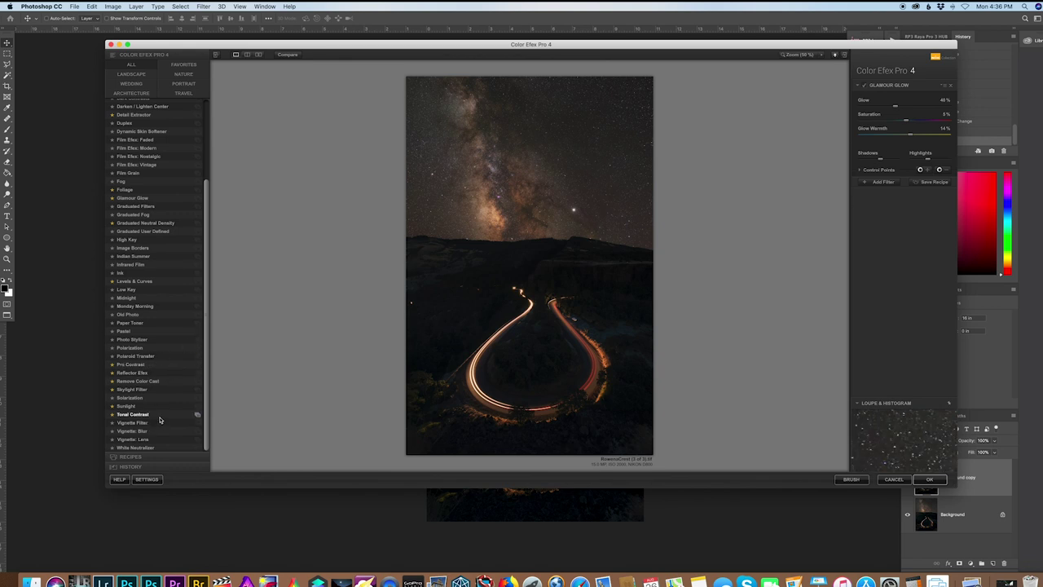
left_click(156, 367)
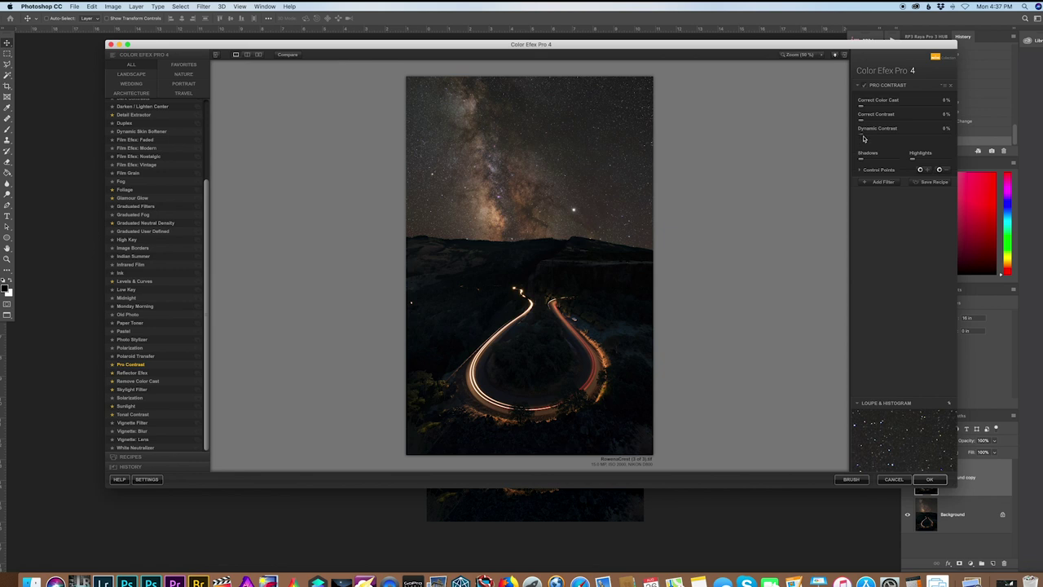
left_click_drag(864, 136, 873, 137)
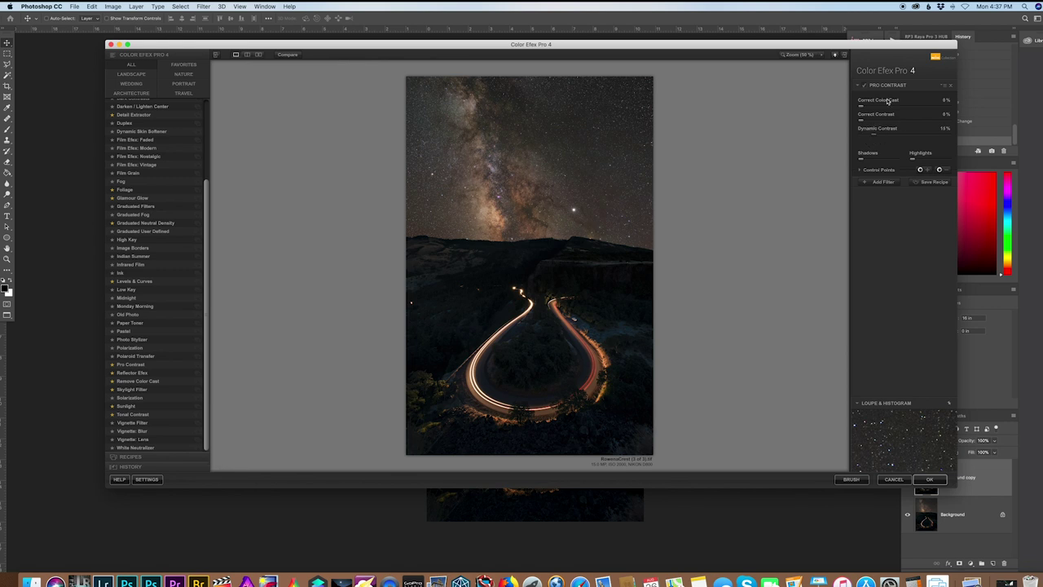
left_click(927, 479)
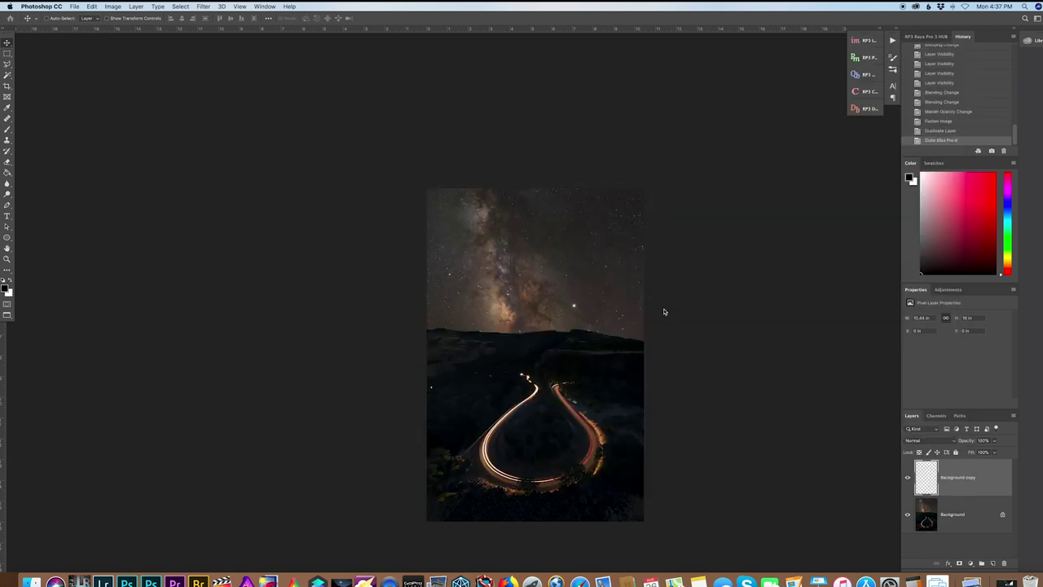
- Compare the image with and without the contrast-filtered copy, and flatten it into the background for saving
key("super+0")
left_click(907, 479)
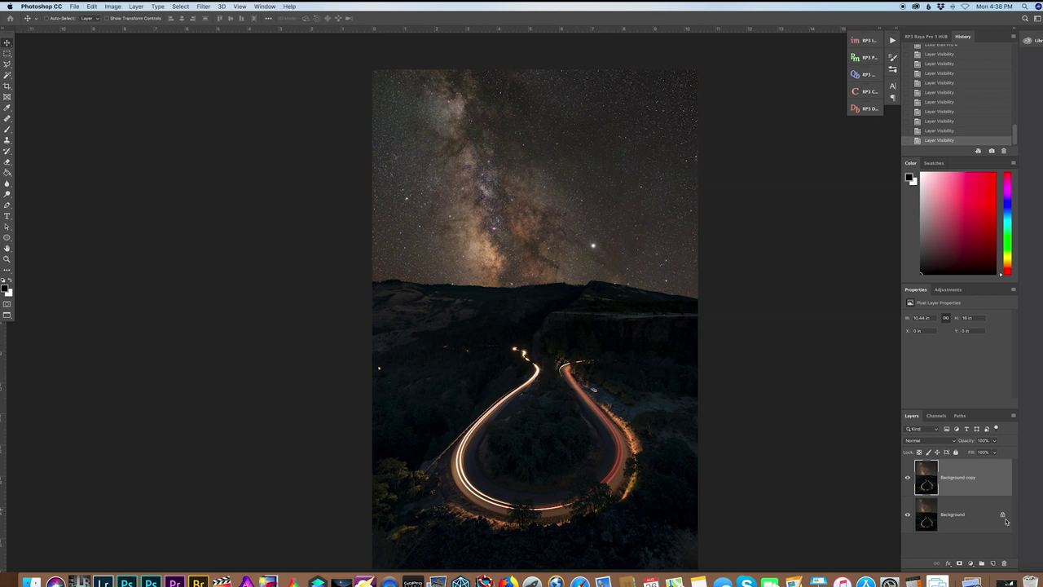
right_click(976, 527)
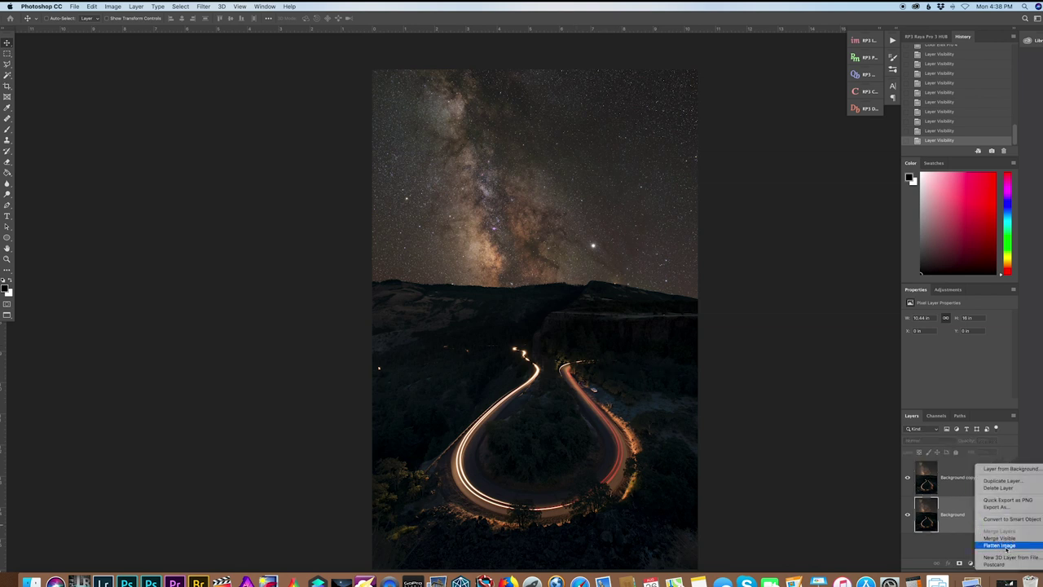
left_click(999, 545)
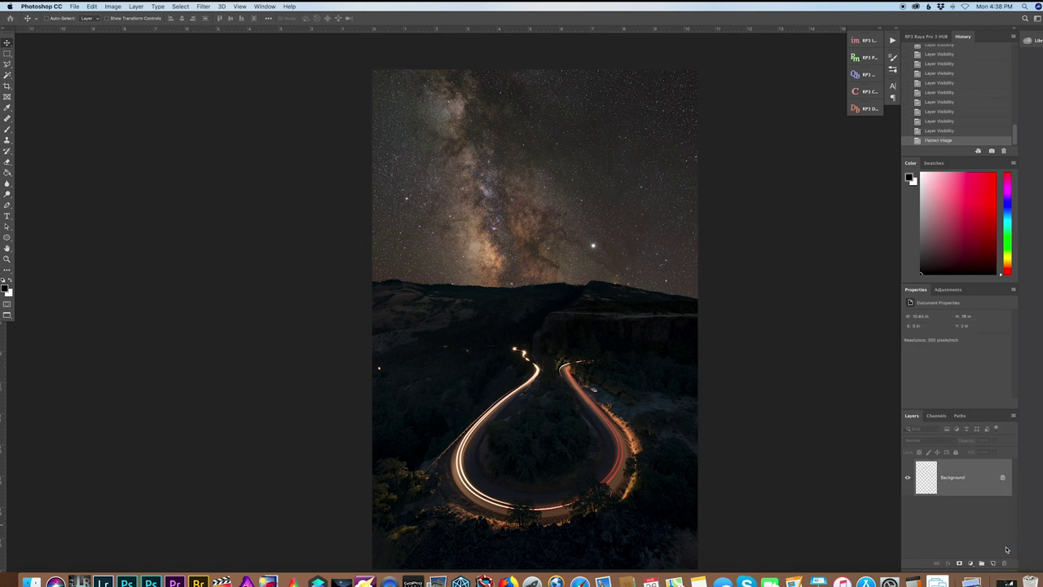
left_click(74, 6)
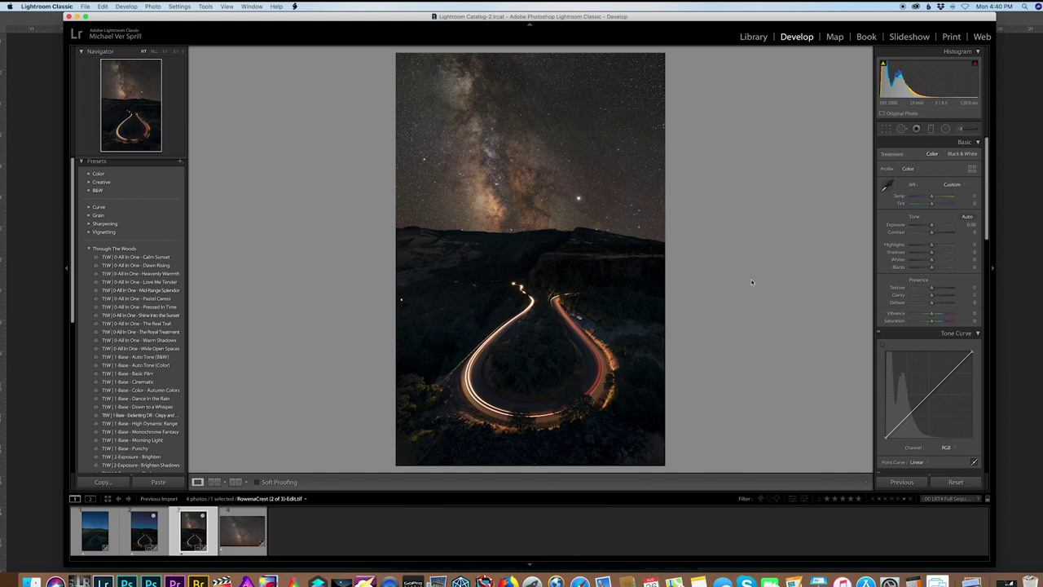
- In Lightroom Classic, add a Highlight Priority post-crop vignette with an amount of -20 to the edited composite
scroll(930, 265, "down", 3)
scroll(930, 265, "down", 15)
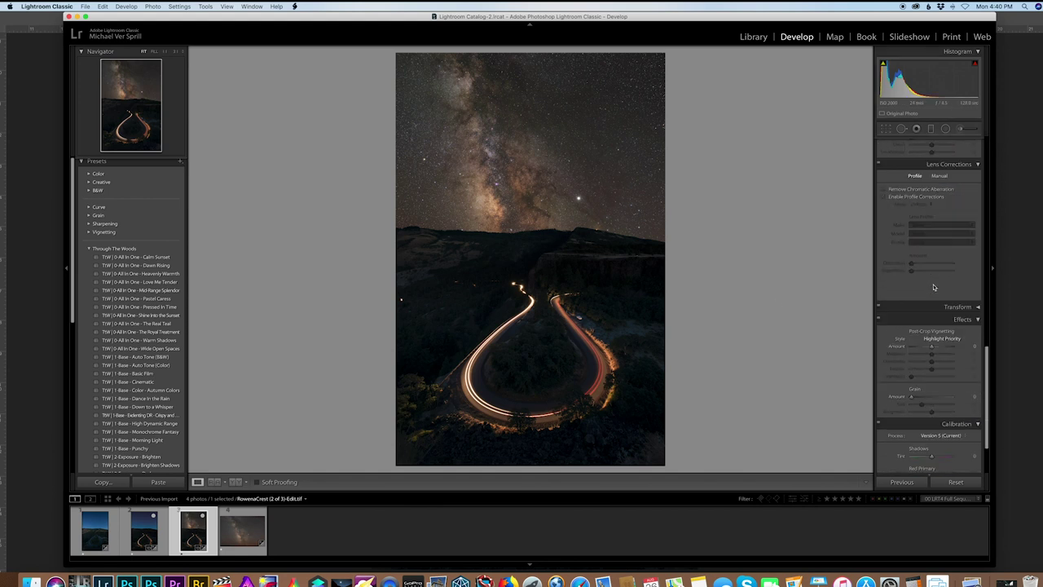
left_click_drag(930, 274, 925, 273)
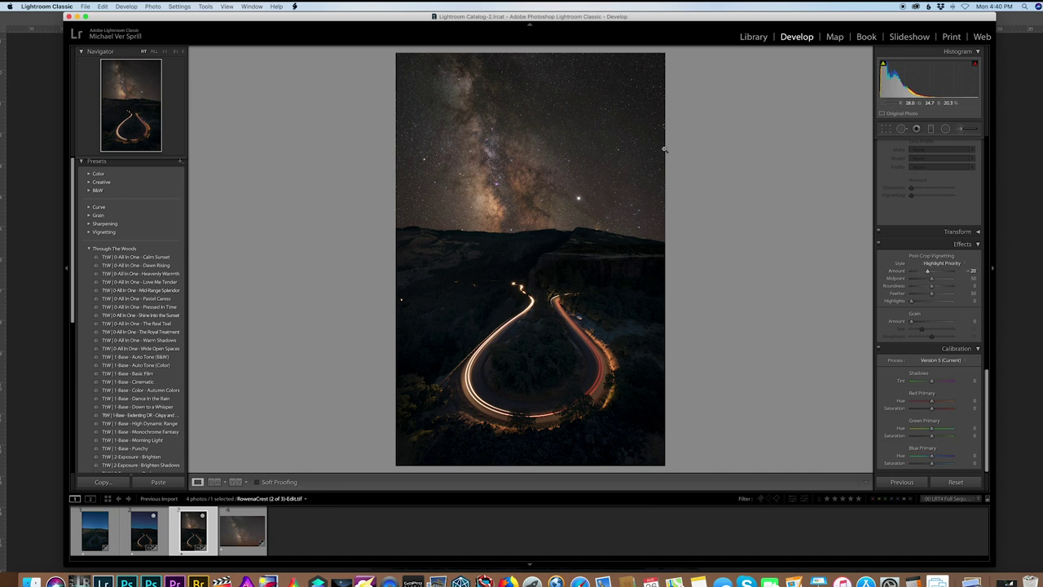
- Raise the composite's Clarity to about +8 and its Texture to about +16
scroll(927, 280, "up", 15)
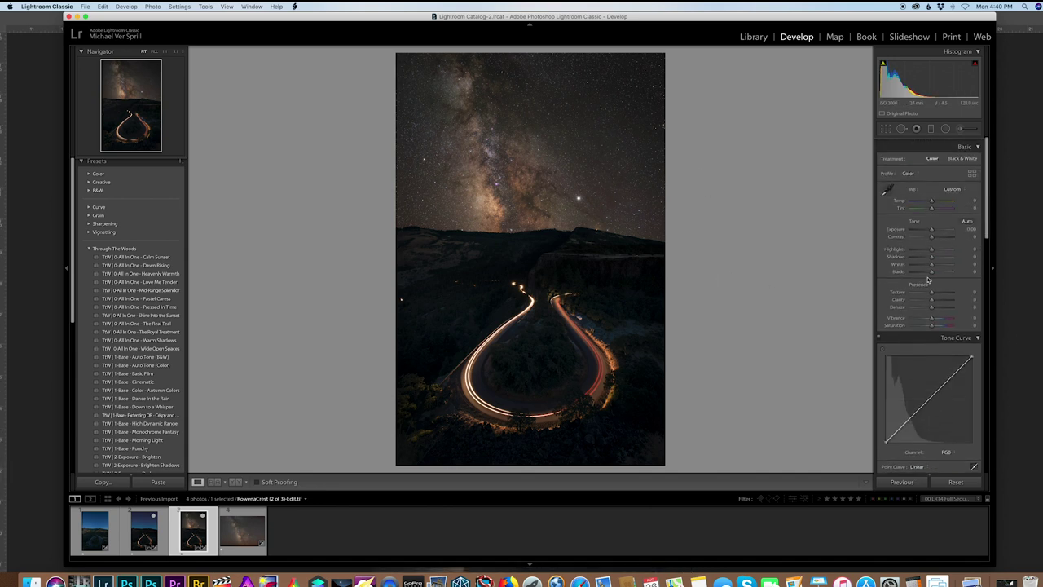
left_click_drag(931, 298, 934, 287)
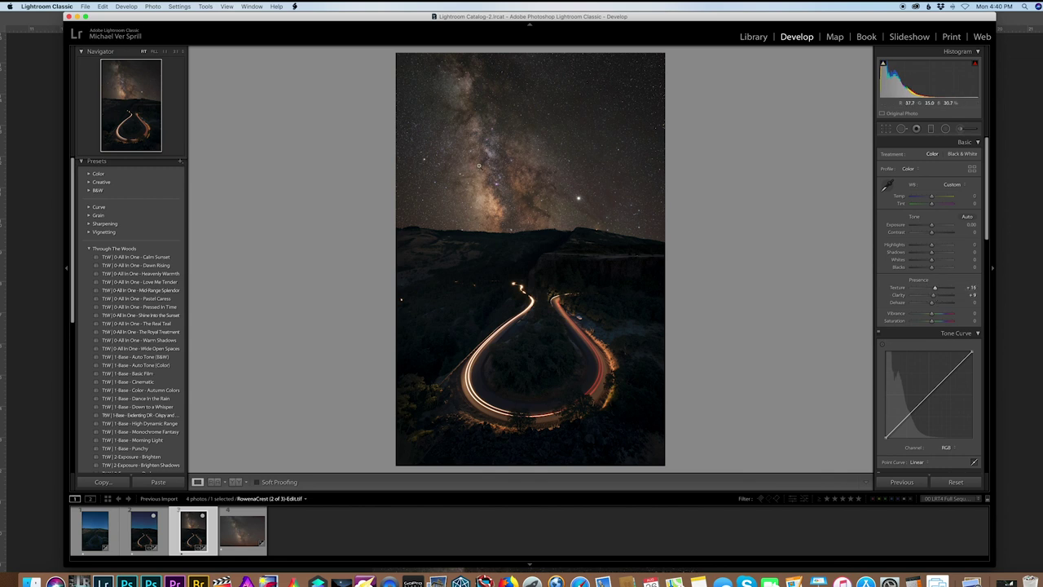